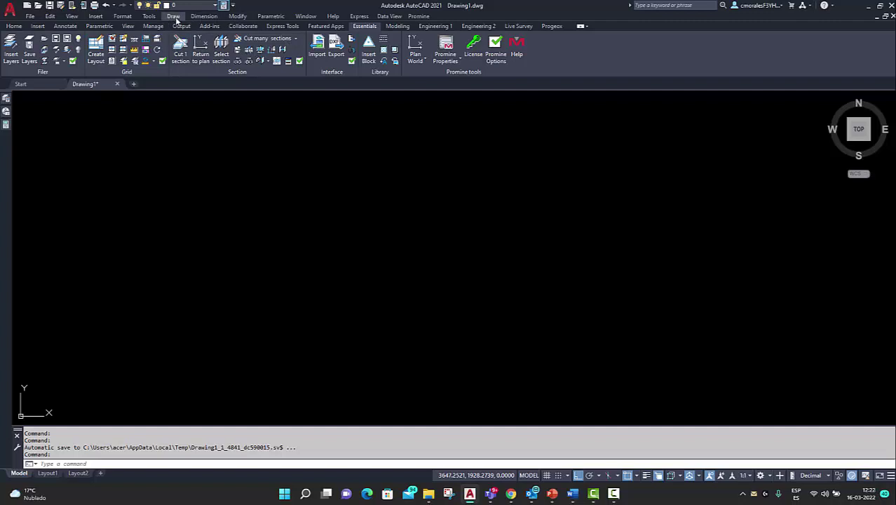
- Open the Insert Table dialog from the Draw menu's Table command
click(174, 16)
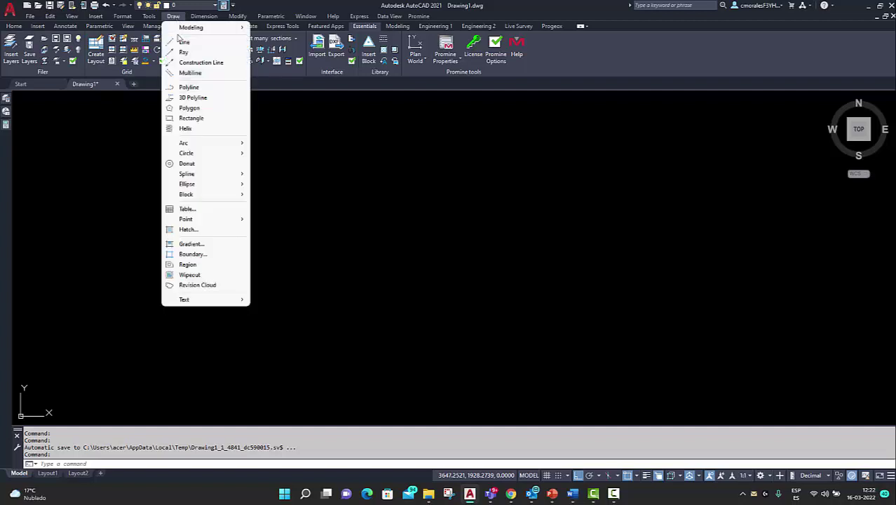
click(193, 212)
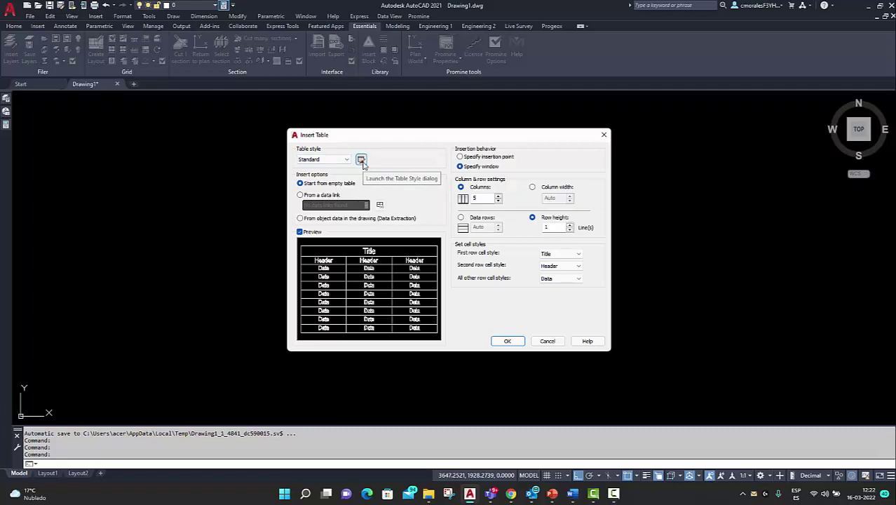
- From the table style manager, start a new table style named Tabla-1 based on Standard
click(361, 160)
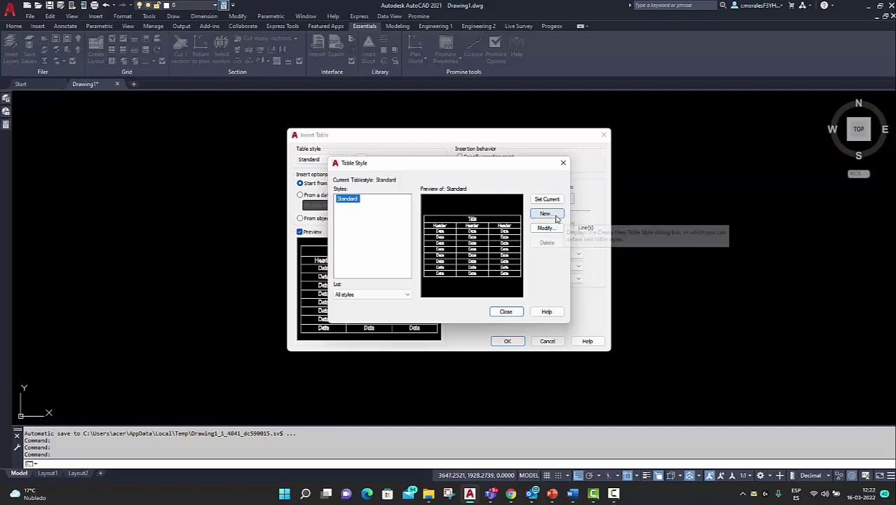
click(546, 213)
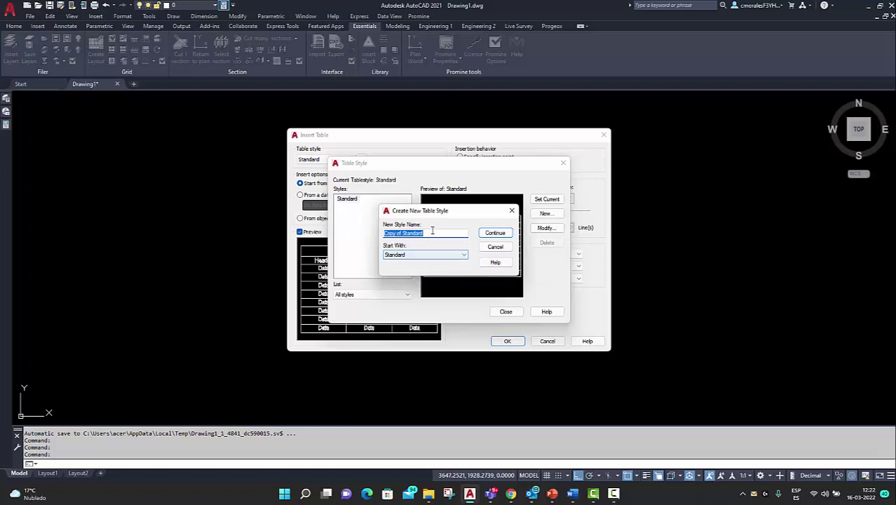
text(Tabl)
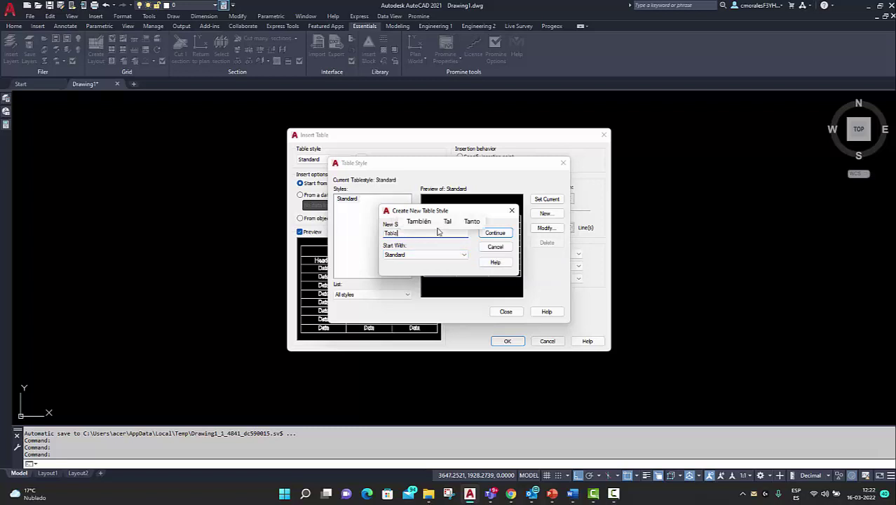
text(a)
key(Return)
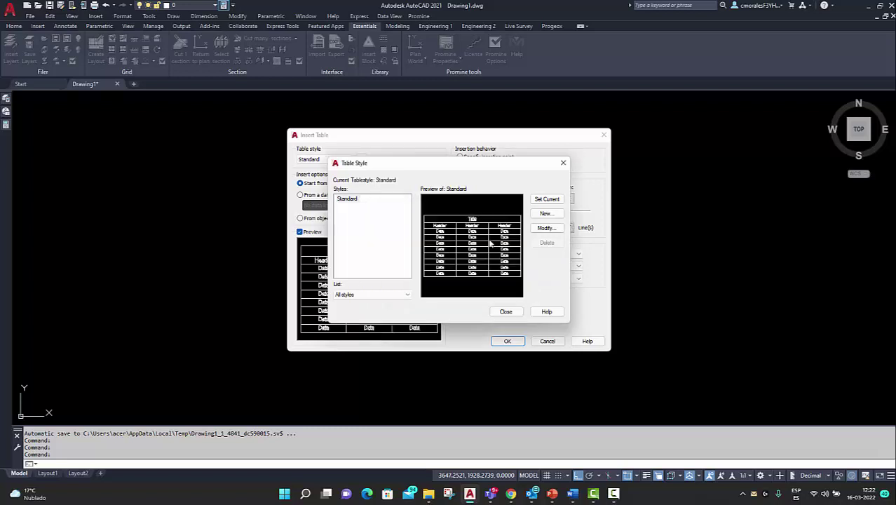
drag(441, 106, 533, 123)
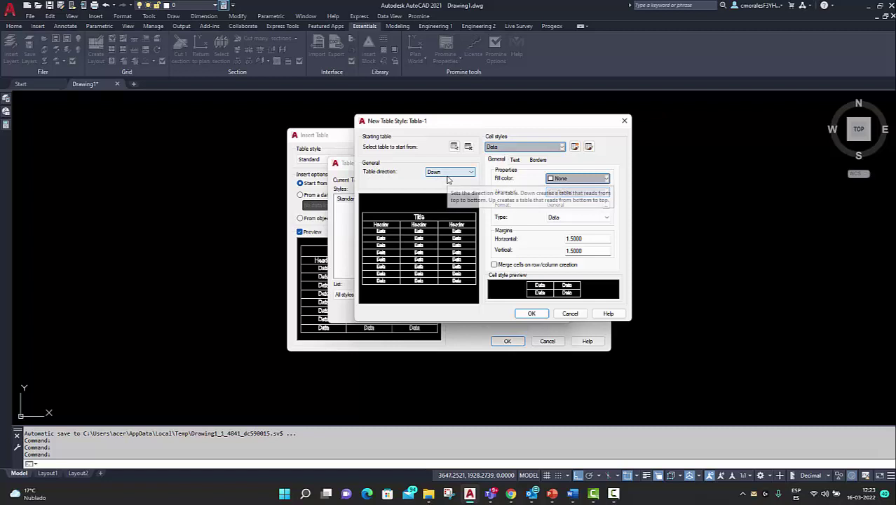
mouse_move(449, 173)
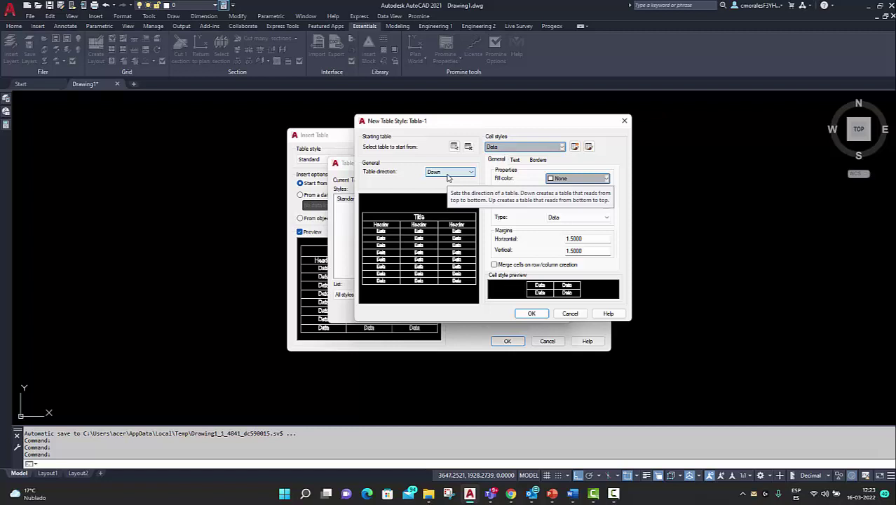
click(449, 173)
click(440, 186)
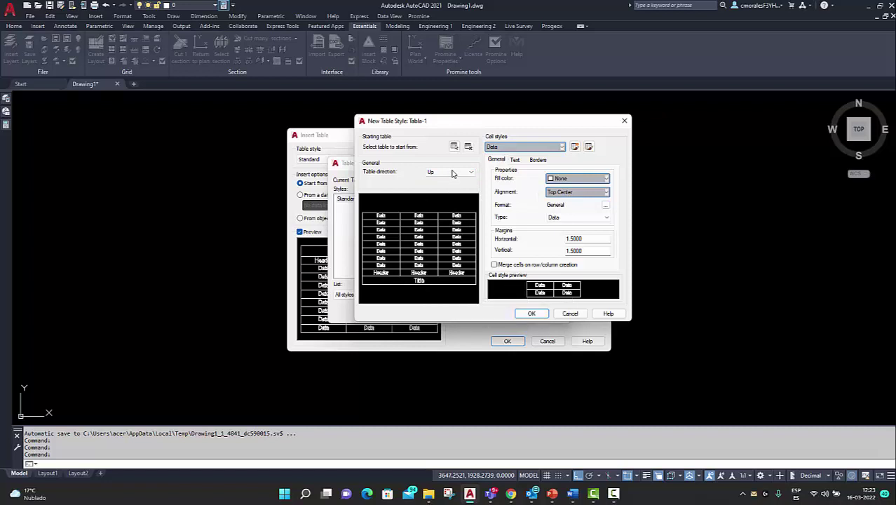
click(452, 174)
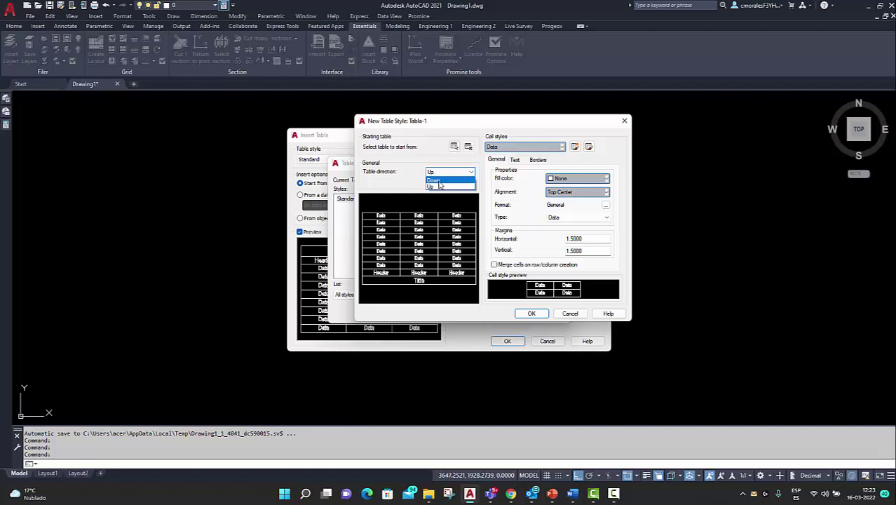
click(438, 181)
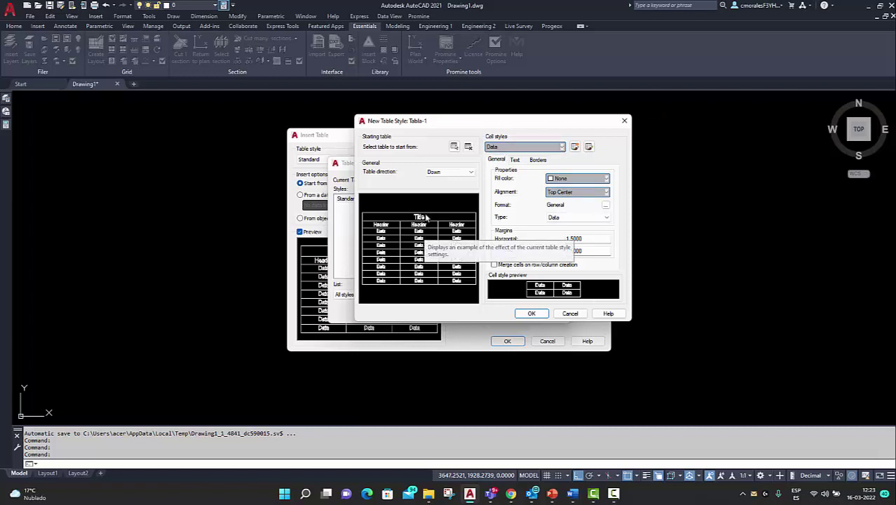
- Select the Title cell style and give it dark blue fill colour 166
click(510, 150)
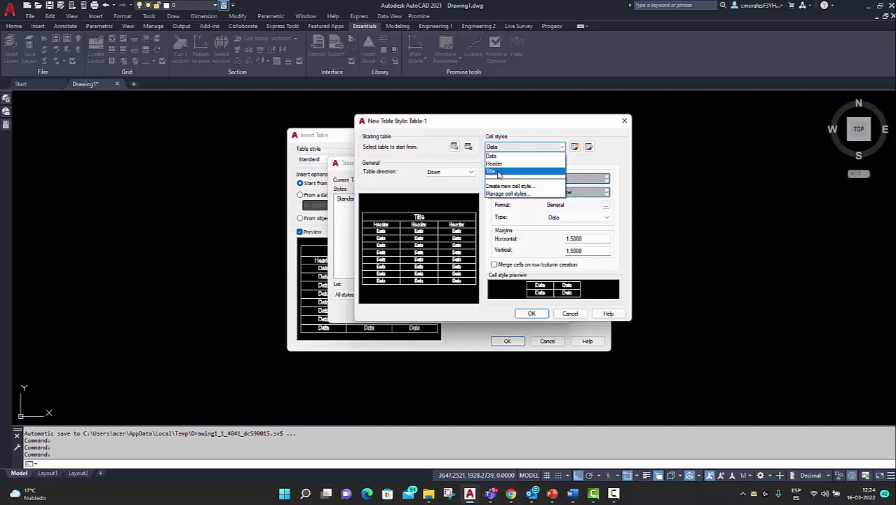
click(499, 173)
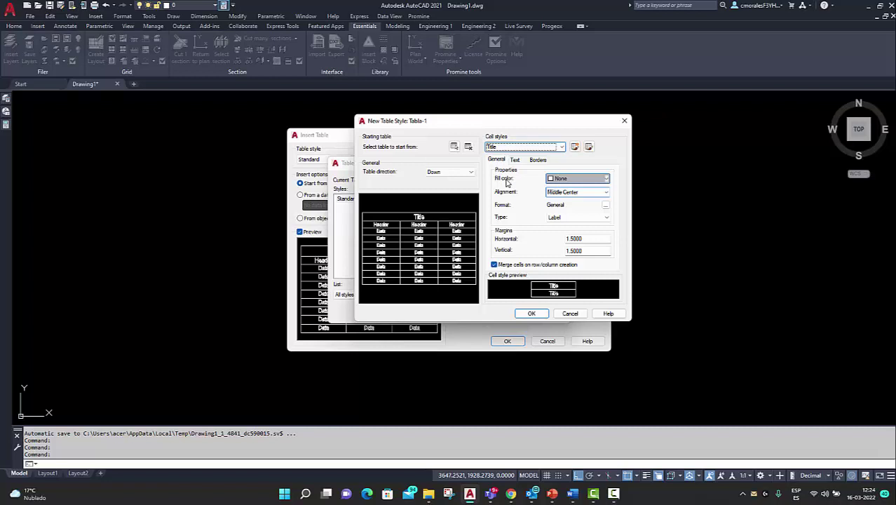
click(565, 180)
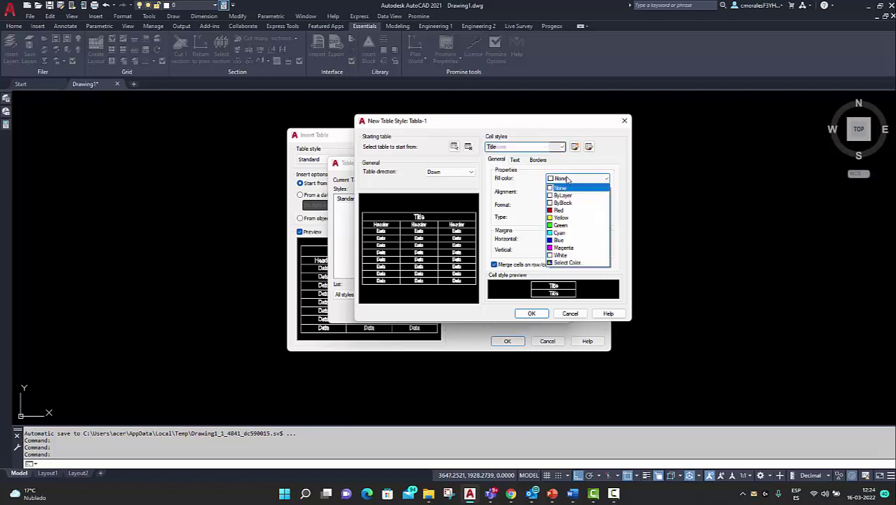
click(566, 262)
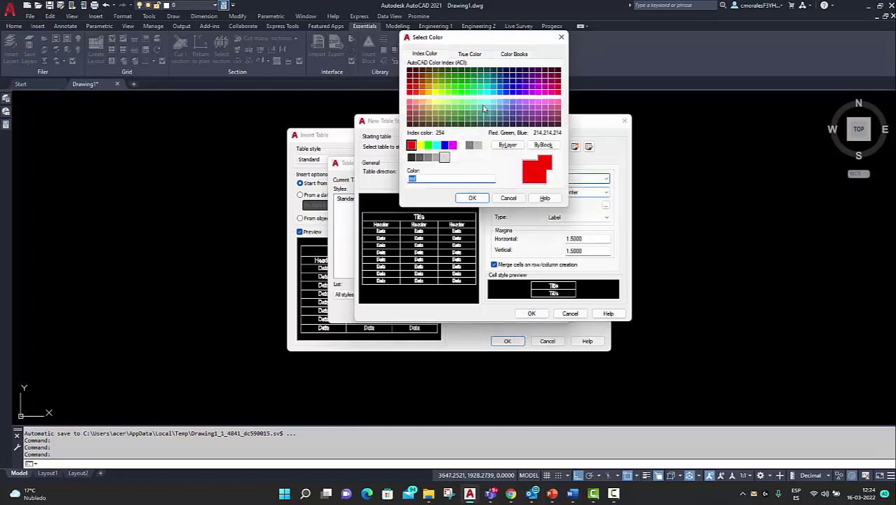
click(505, 74)
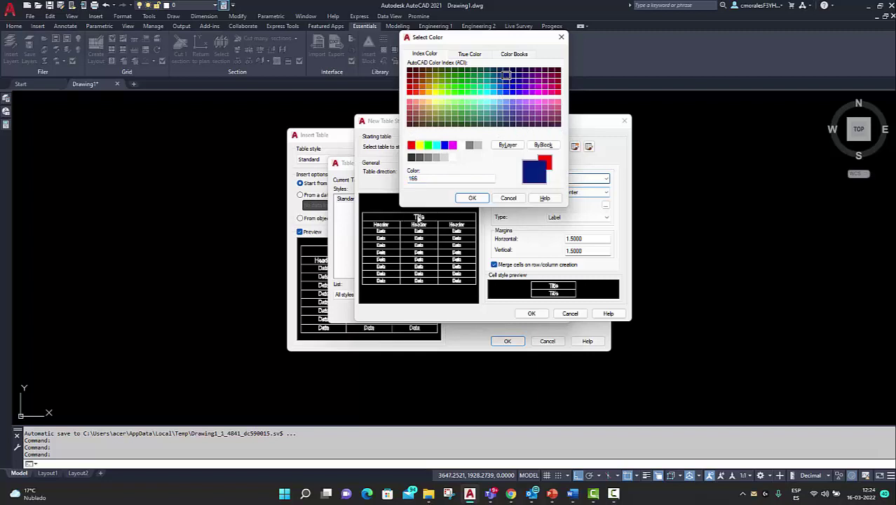
click(473, 199)
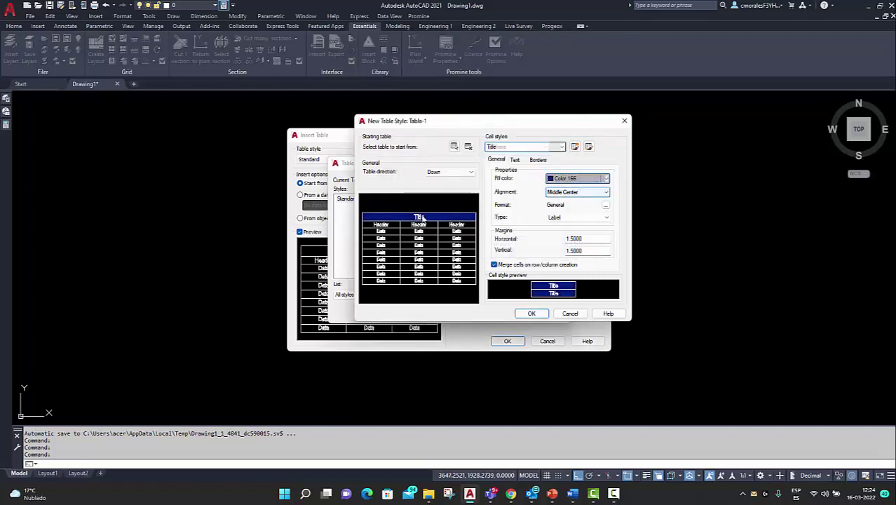
- Keep the title alignment at Middle Center and bring up the title cell format options
click(565, 195)
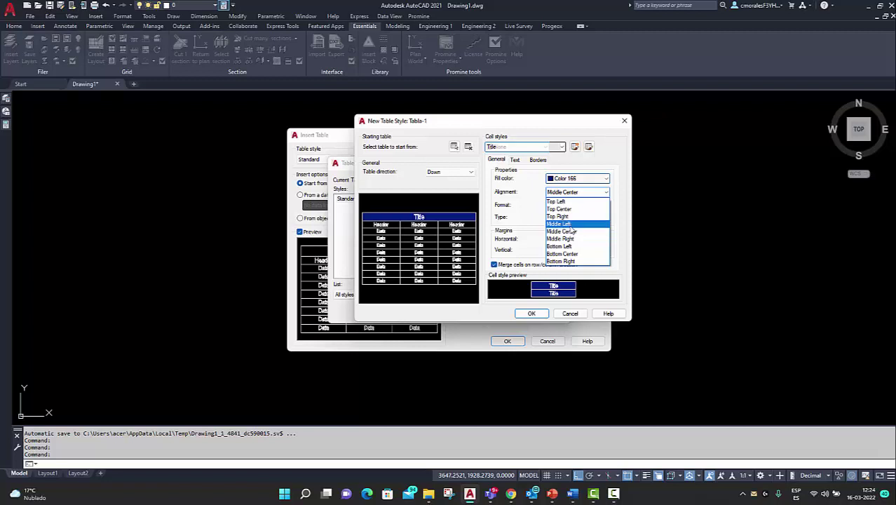
click(571, 225)
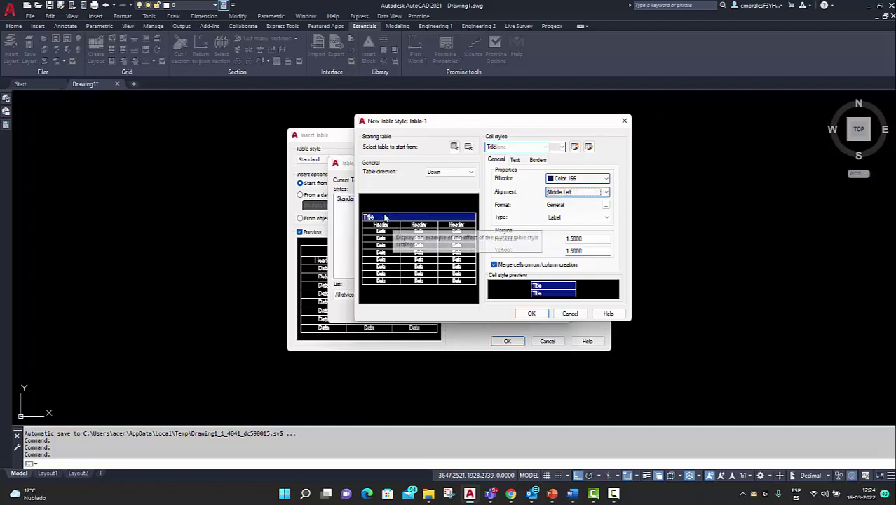
click(576, 192)
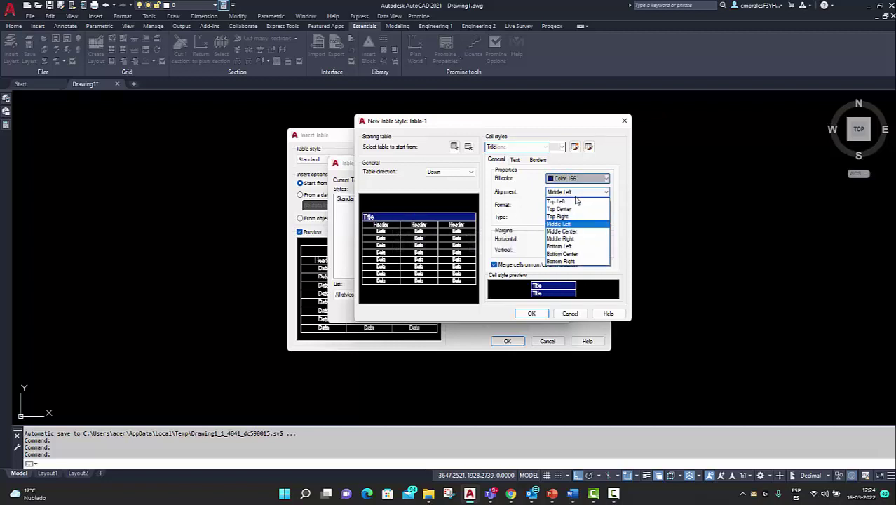
click(569, 231)
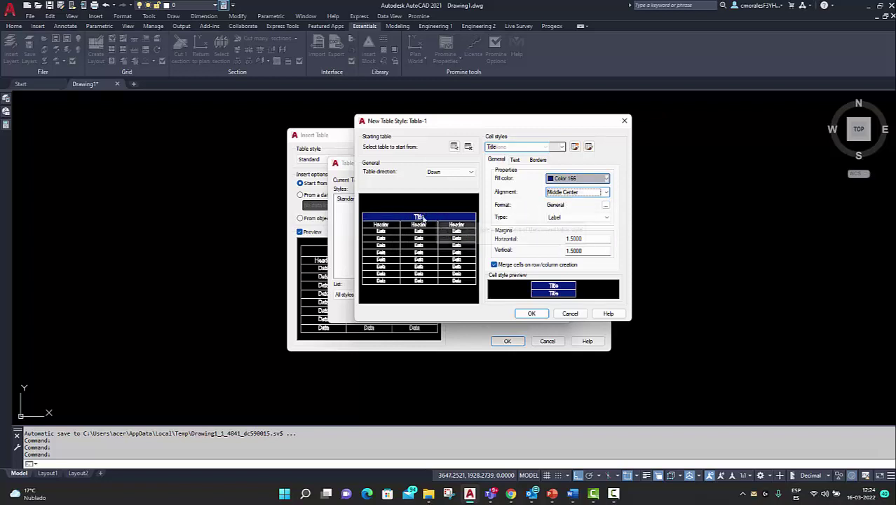
click(605, 206)
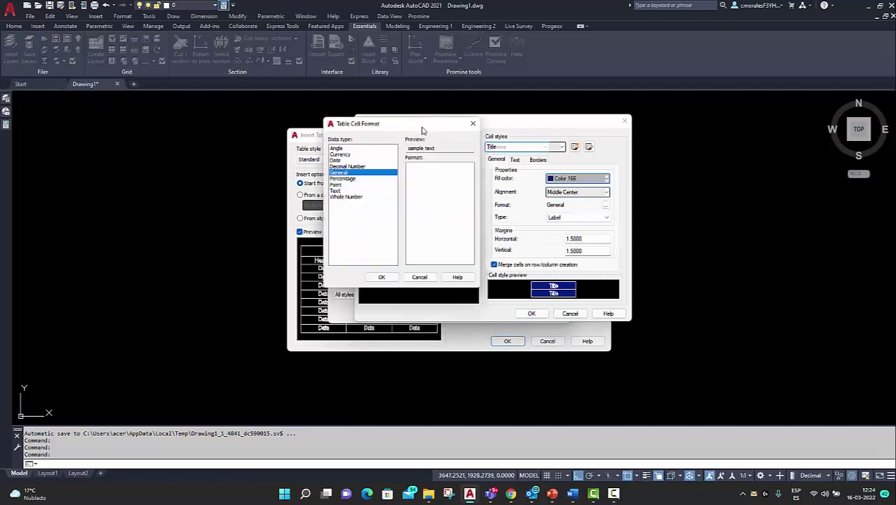
- Set the title cells' data type to Text with First capital formatting
drag(423, 130, 495, 128)
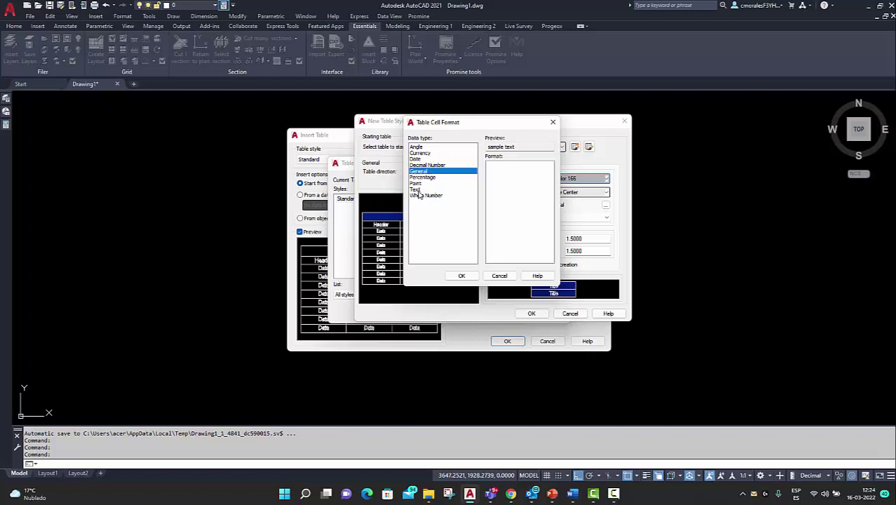
click(418, 190)
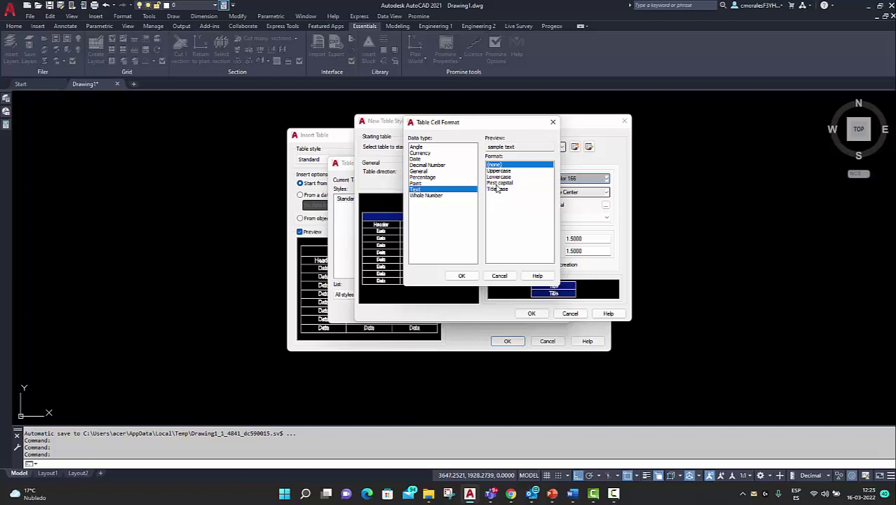
click(497, 183)
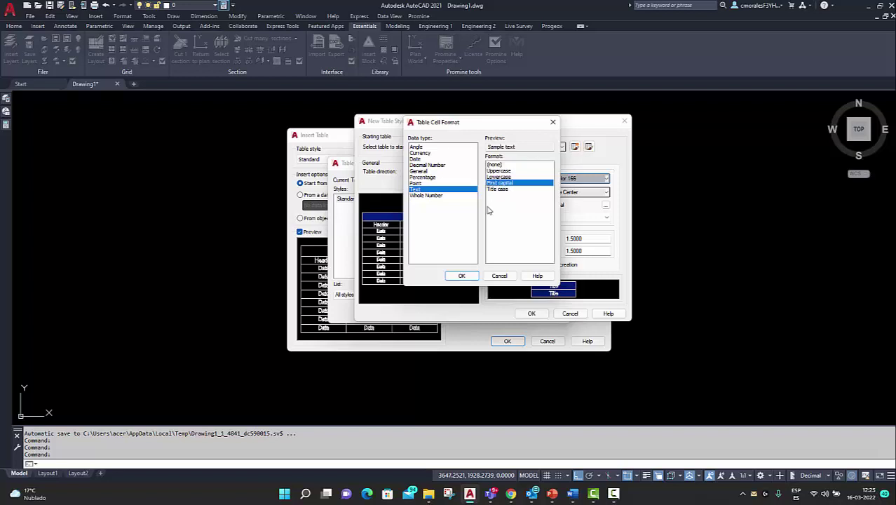
click(461, 275)
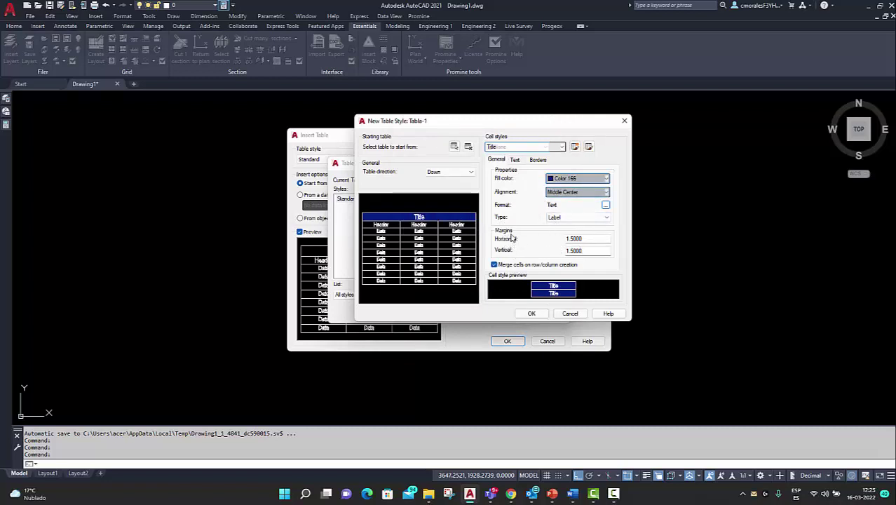
- Set the title cell horizontal and vertical margins to 1
double_click(574, 239)
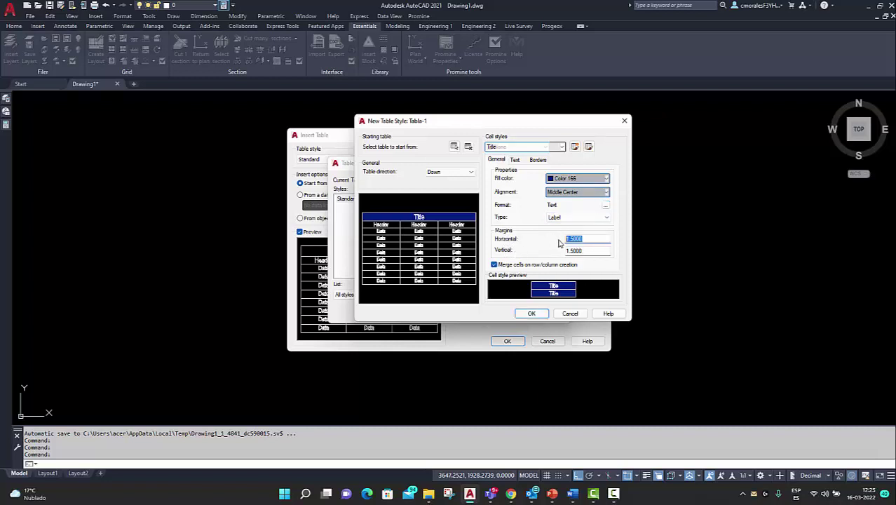
text(1)
double_click(574, 251)
text(1)
click(582, 239)
- Bring up the text style settings for the Title cell style's text
click(516, 161)
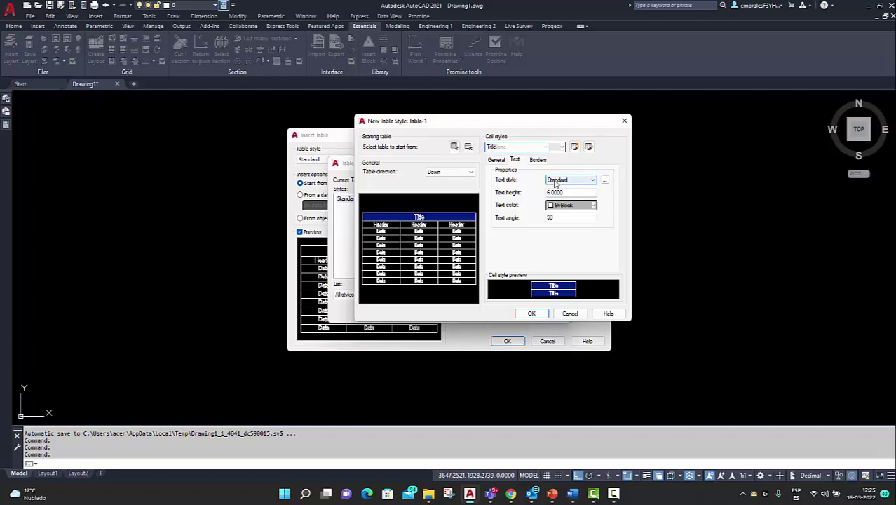
click(423, 217)
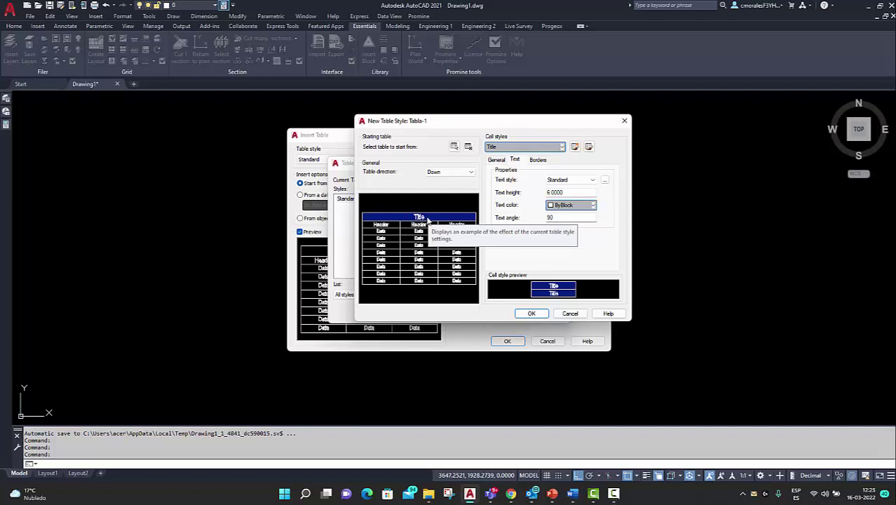
click(607, 181)
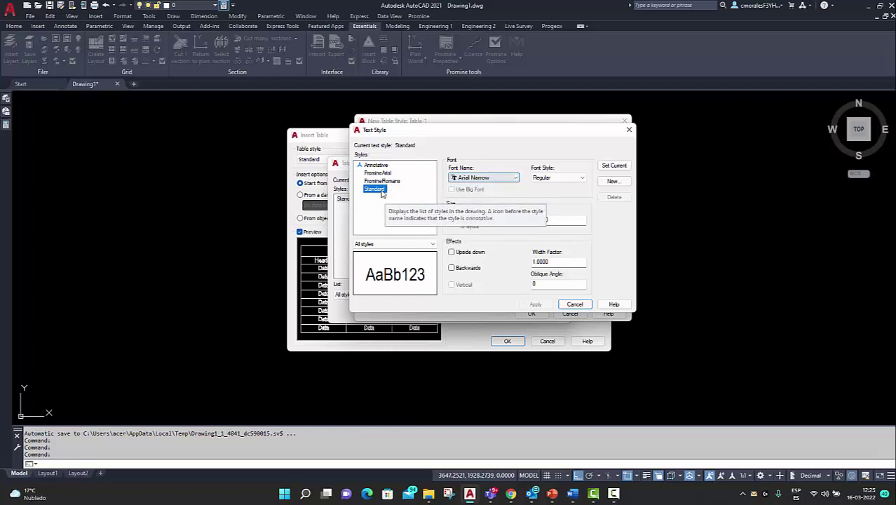
- Create a new text style named Tabla-Titulo using the Arial font
click(613, 180)
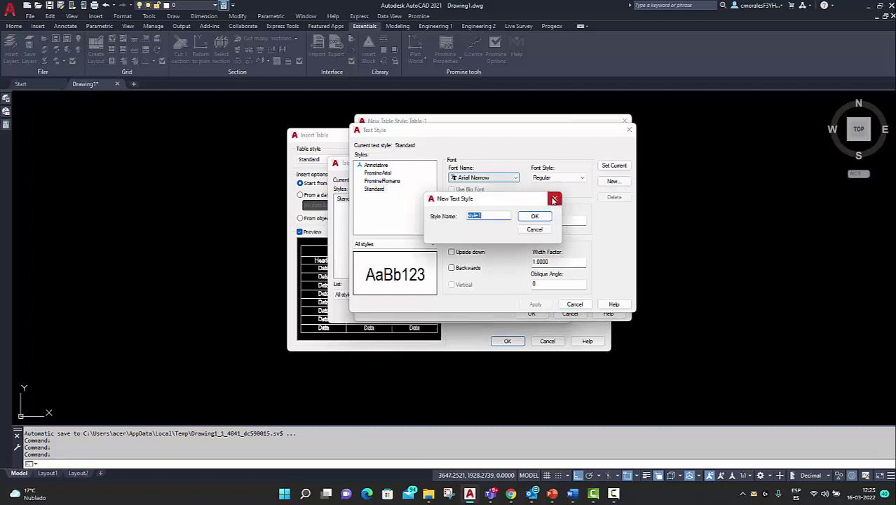
text(Tabla)
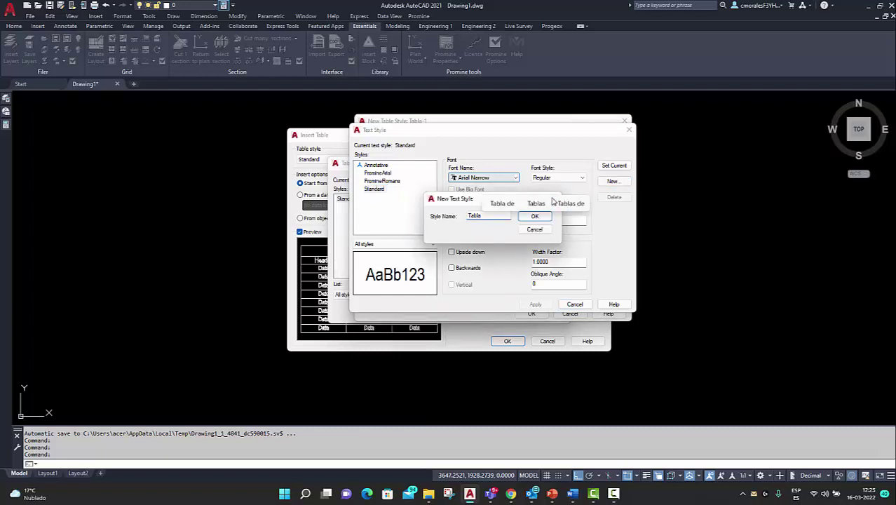
text(-Titu)
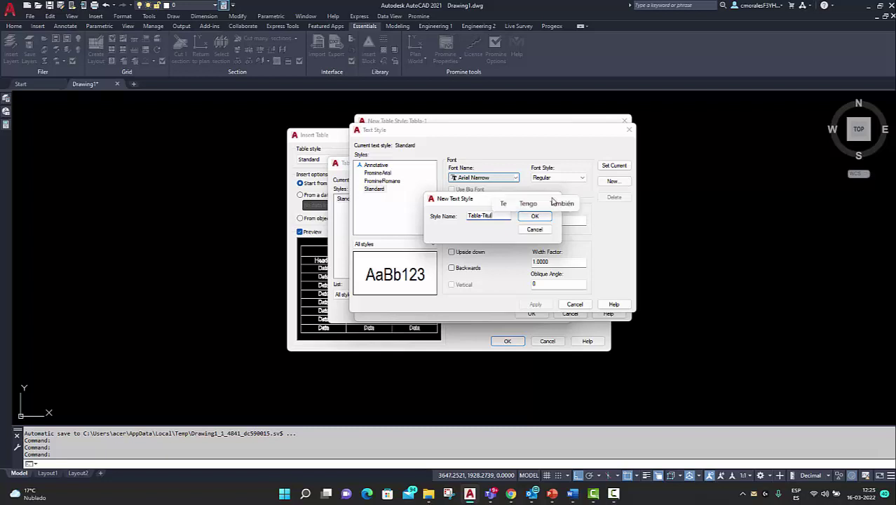
text(l)
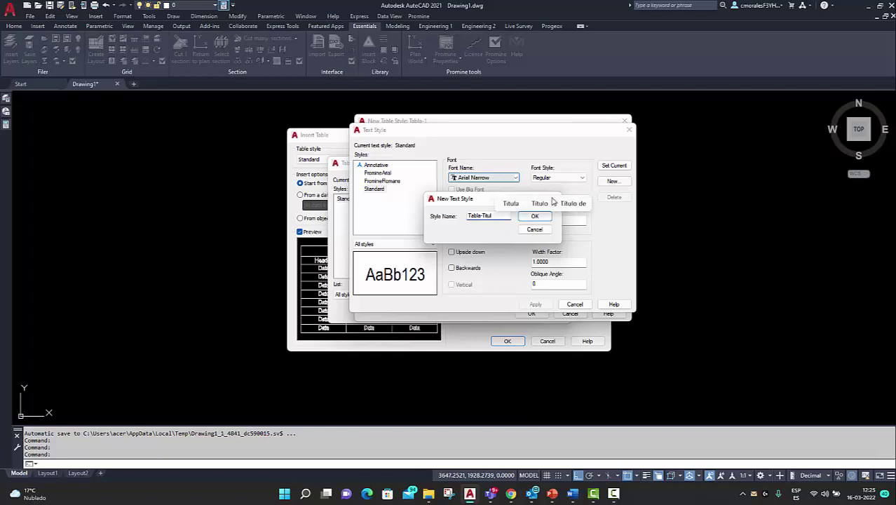
text(o)
click(538, 218)
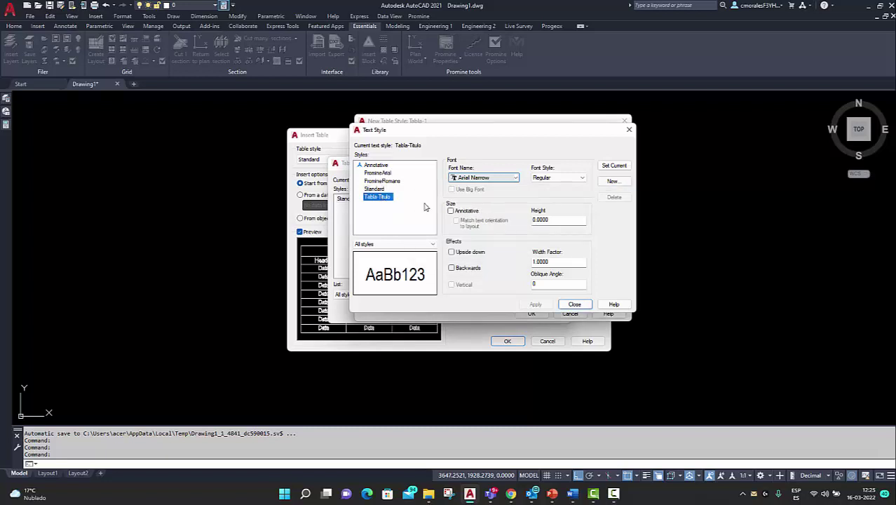
click(494, 179)
scroll(484, 211, up, 1)
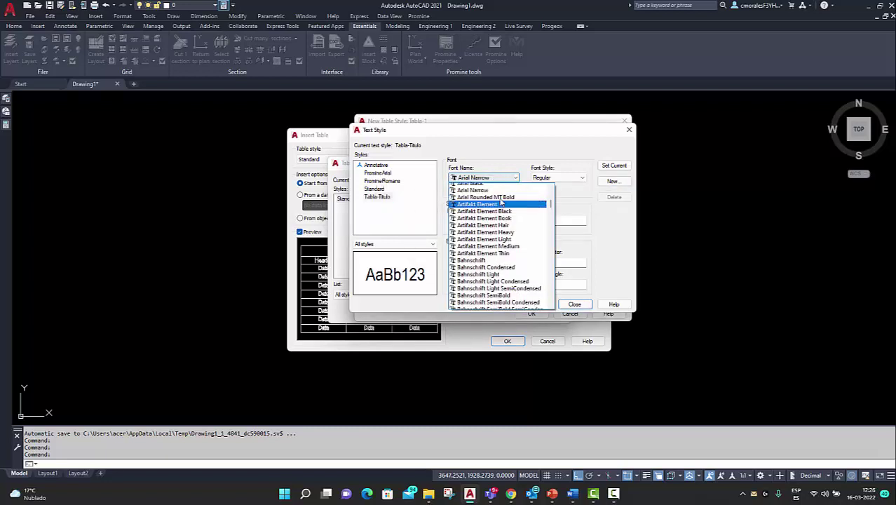
click(474, 194)
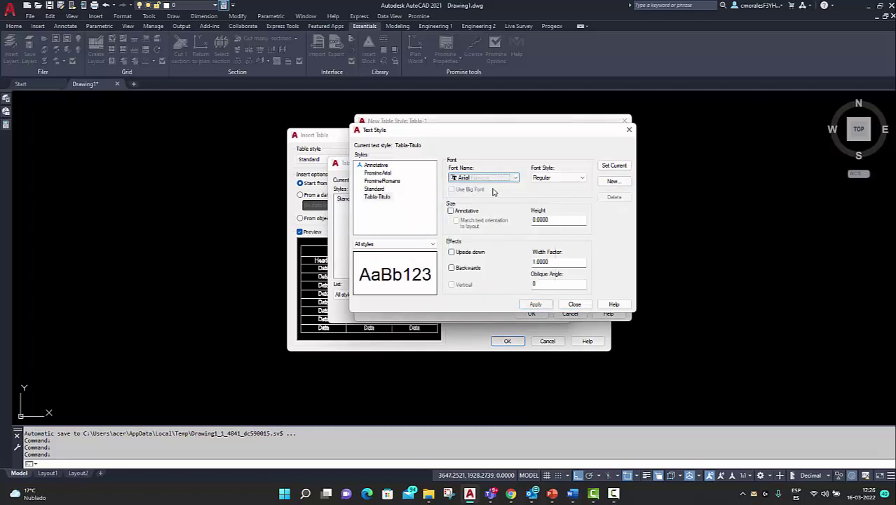
- Make Tabla-Titulo bold (Negrita), apply it, and return to the title text settings
click(565, 179)
click(550, 192)
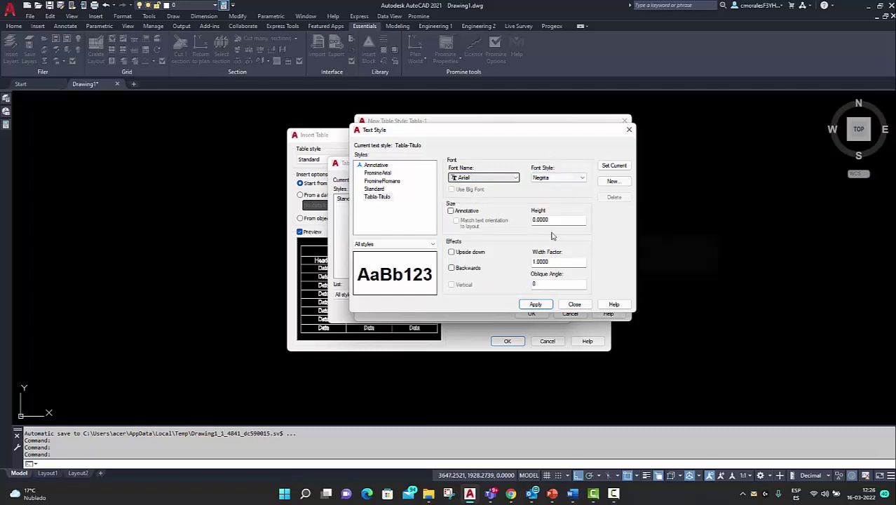
click(536, 304)
click(574, 304)
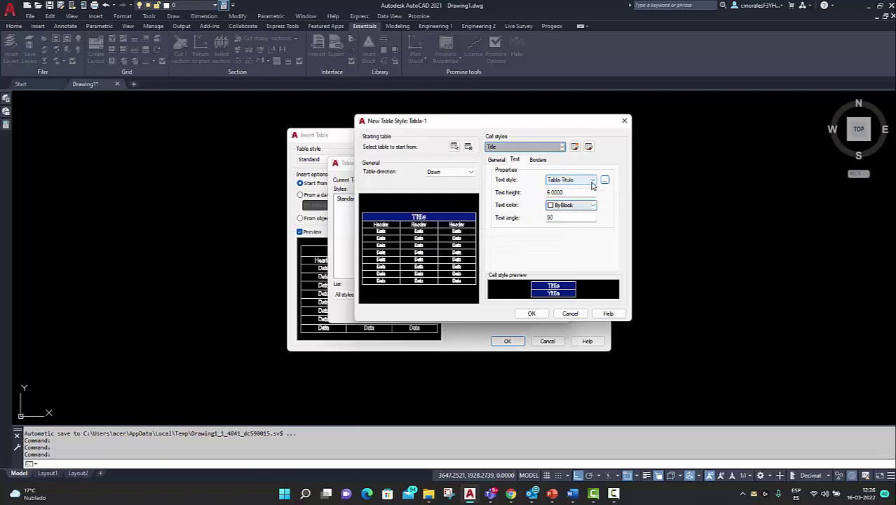
drag(548, 192, 624, 192)
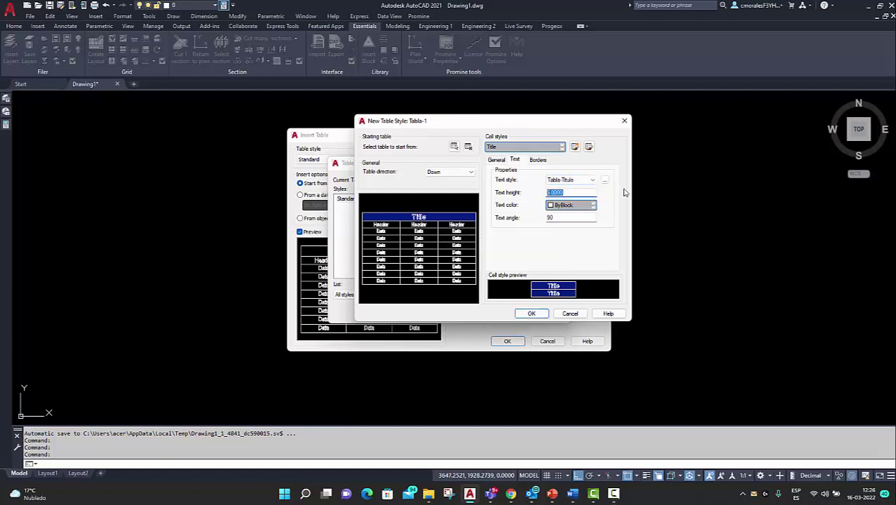
- Set the Title cell text height to 5
text(5)
click(562, 218)
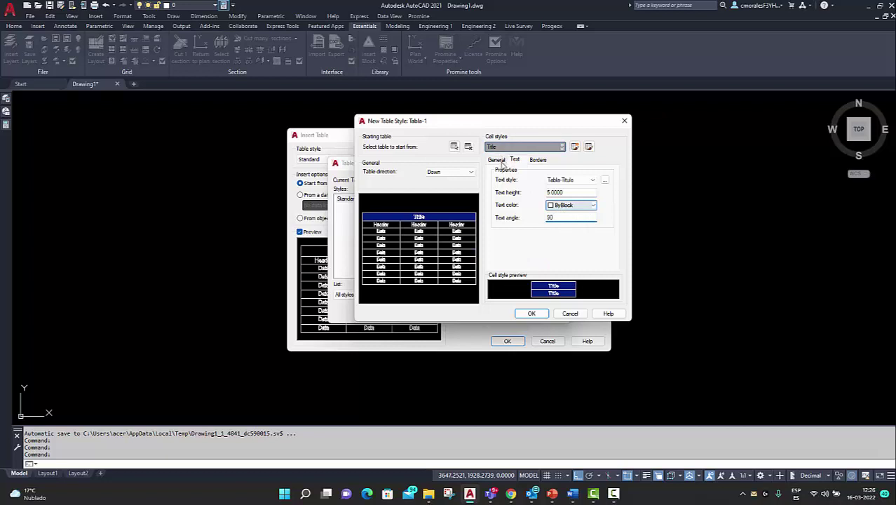
click(530, 146)
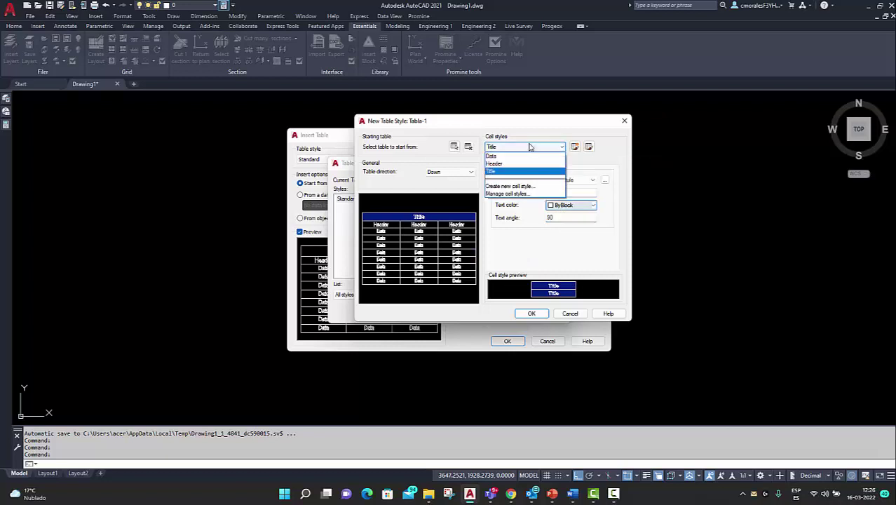
click(531, 134)
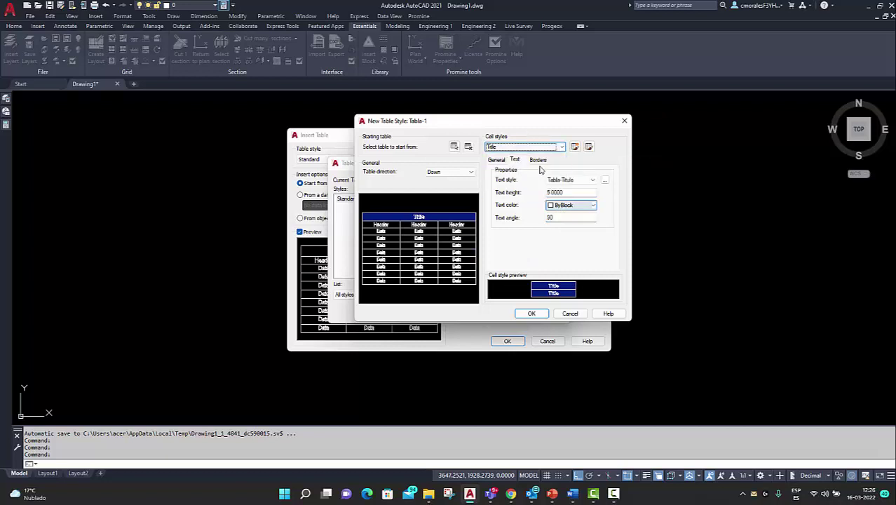
- Apply Color 166 borders to all edges of the Title cells
click(538, 160)
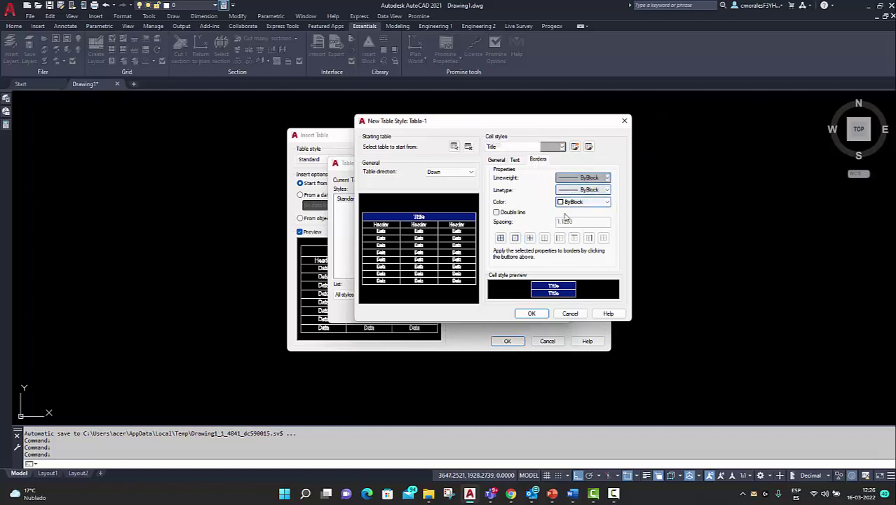
click(580, 203)
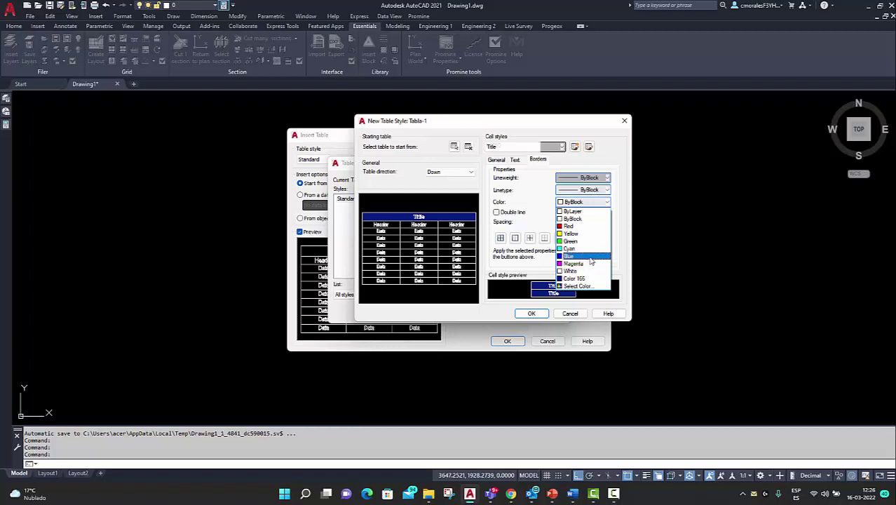
click(585, 278)
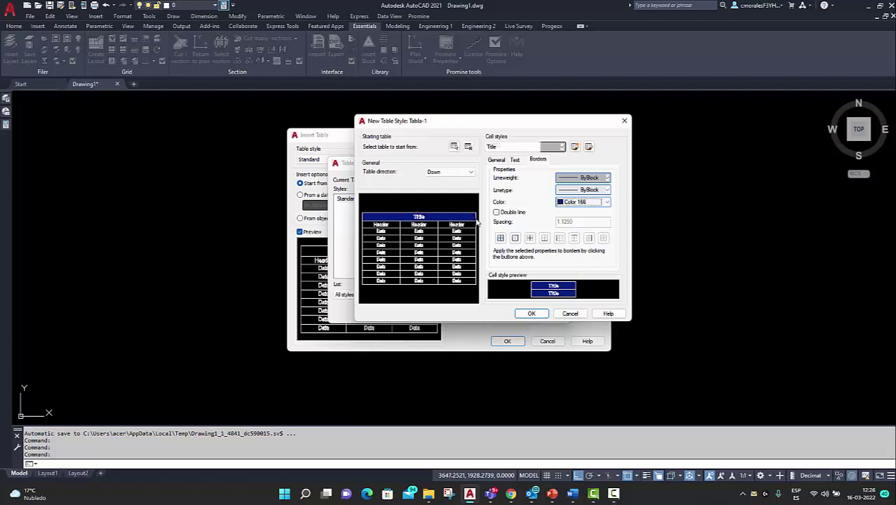
click(515, 238)
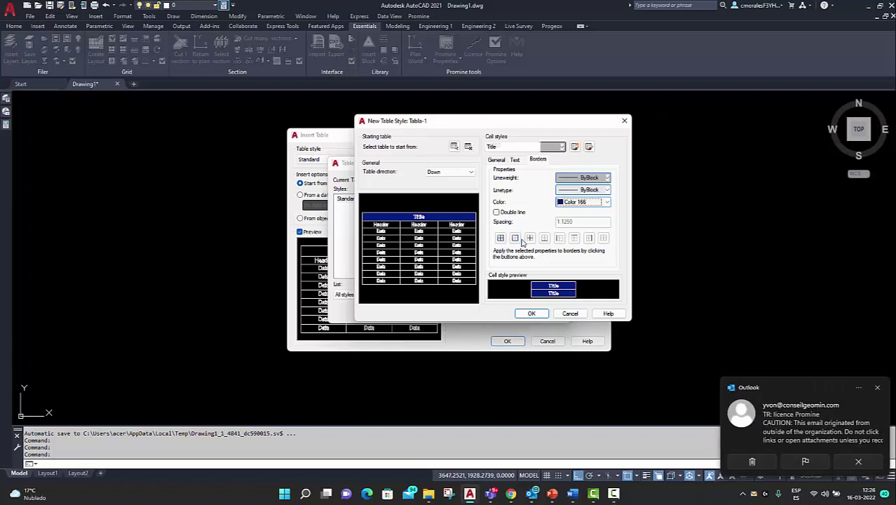
click(878, 388)
click(604, 241)
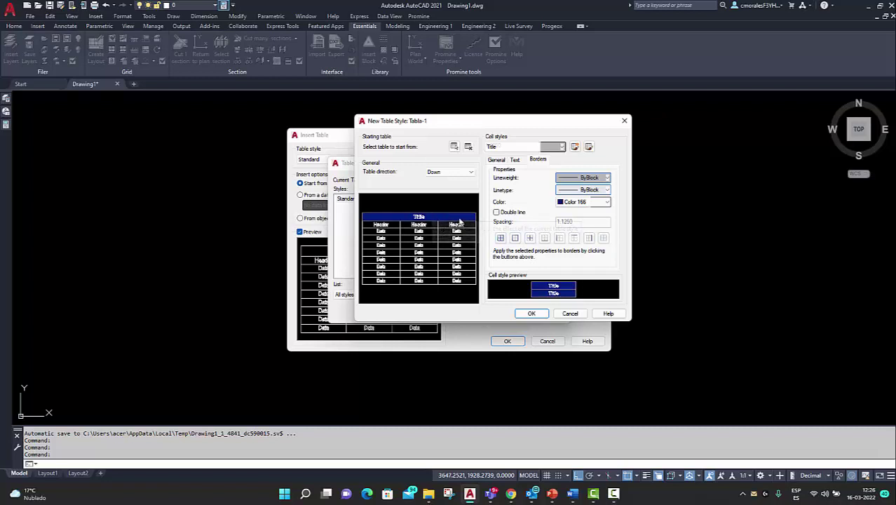
click(500, 238)
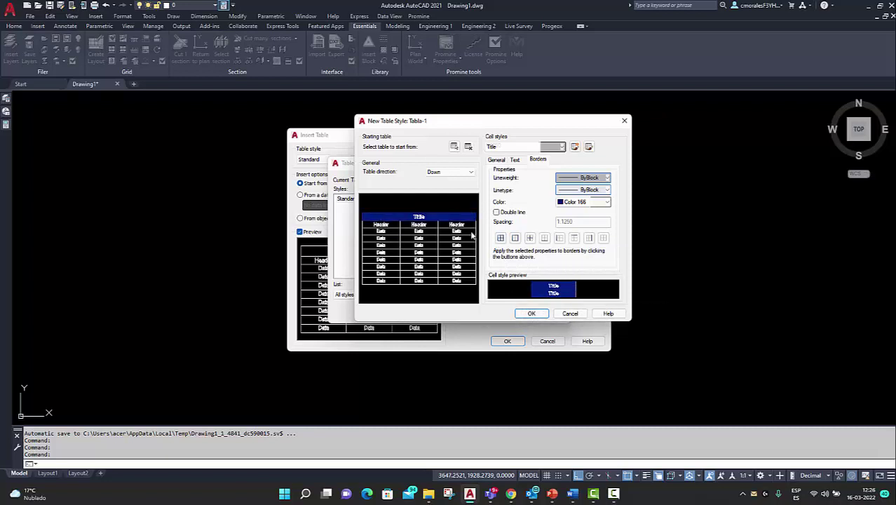
click(491, 146)
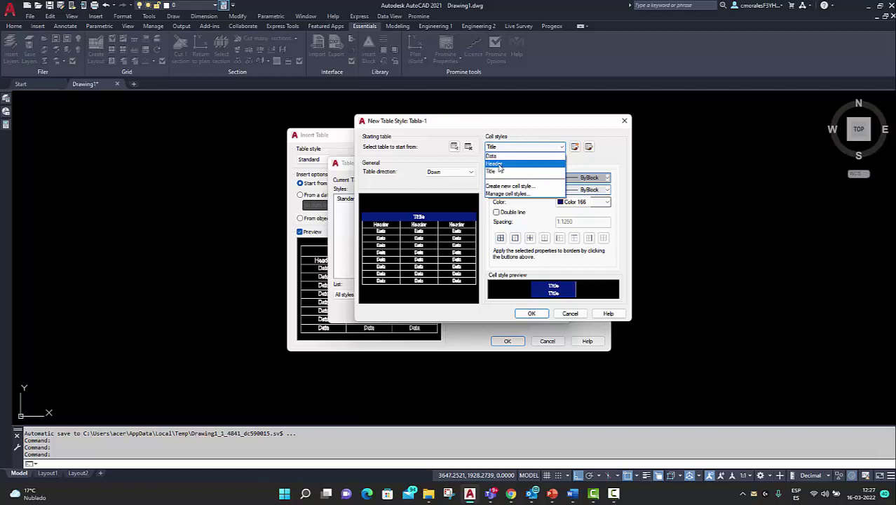
- Switch to the Header cell style and give it Cyan fill with Middle Center alignment
click(498, 164)
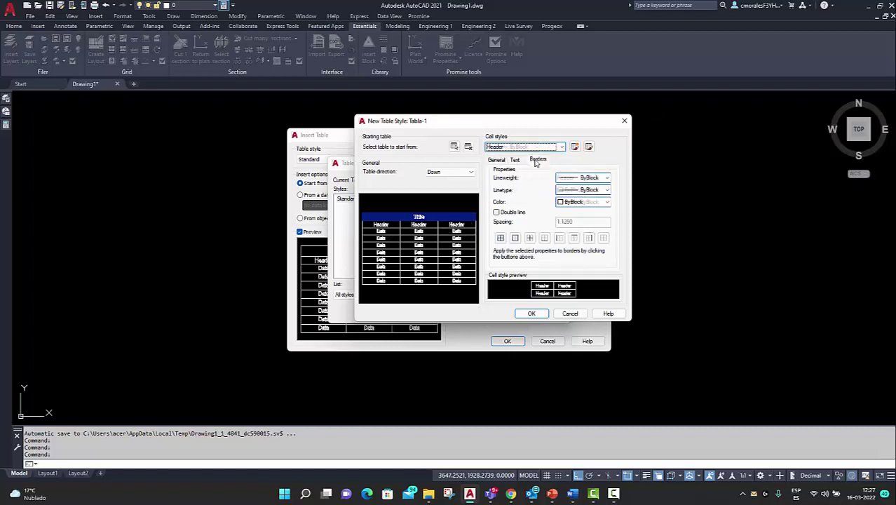
click(496, 161)
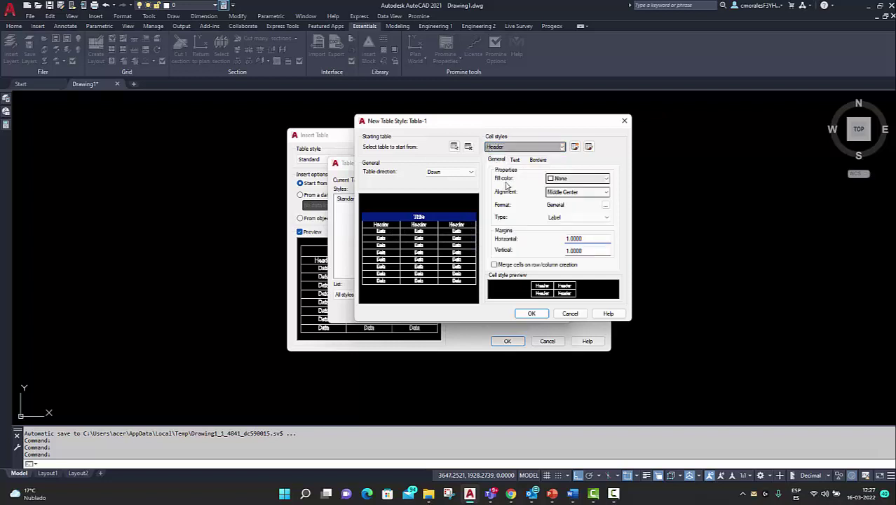
click(569, 180)
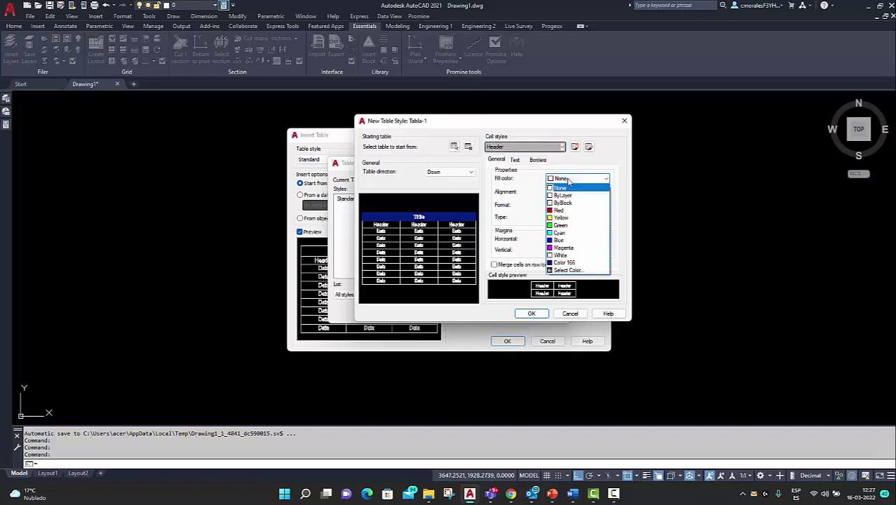
click(568, 232)
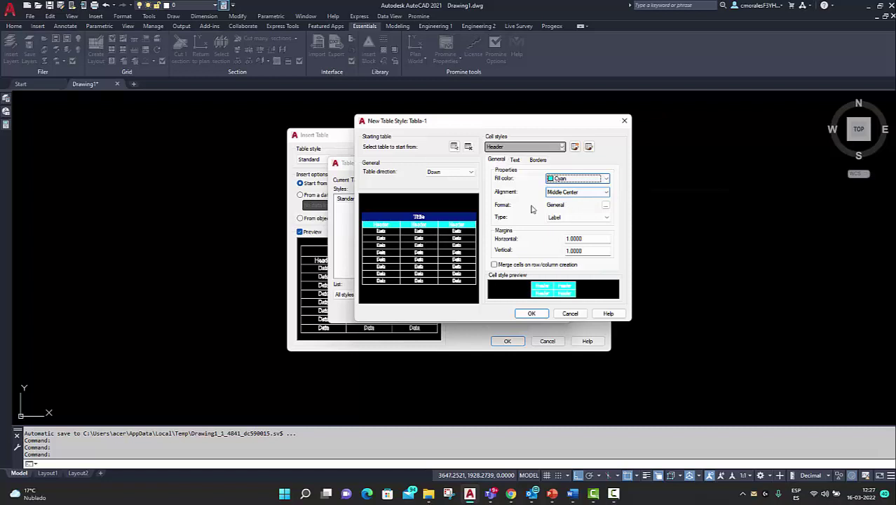
click(575, 192)
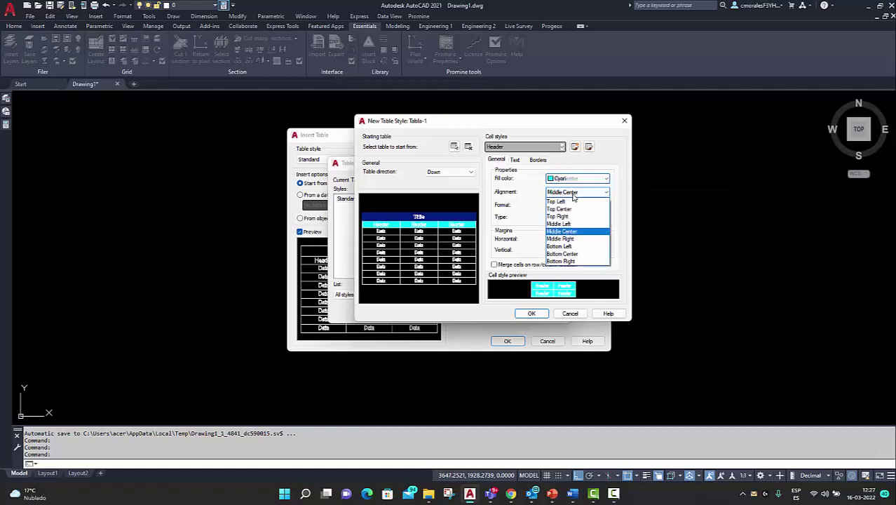
click(571, 232)
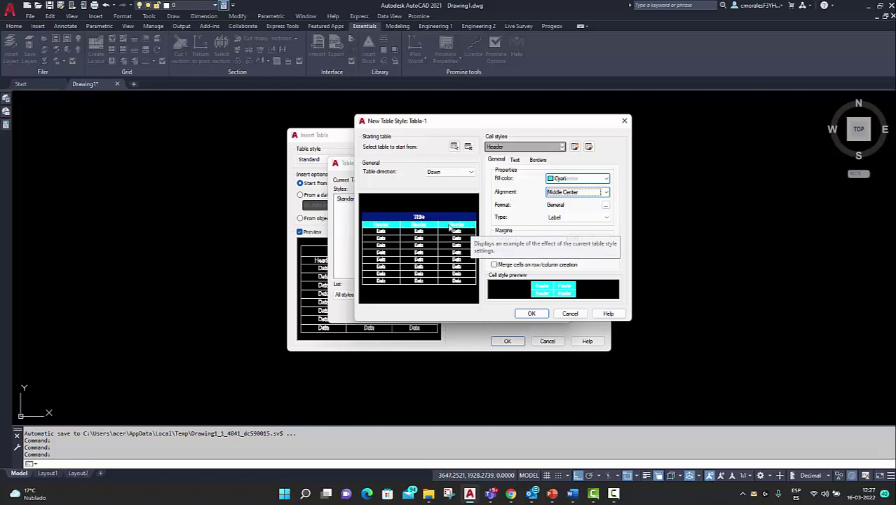
- Set the header cell format to Text with First capital formatting
click(606, 206)
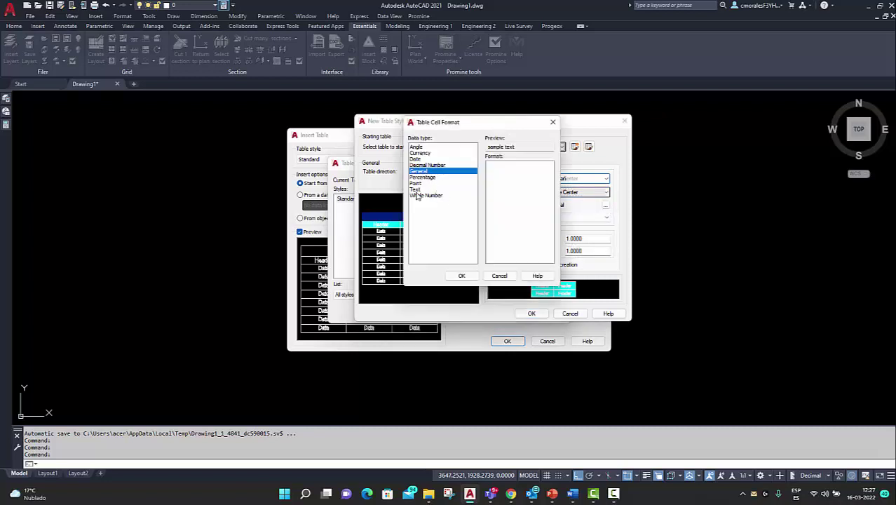
click(416, 190)
click(503, 183)
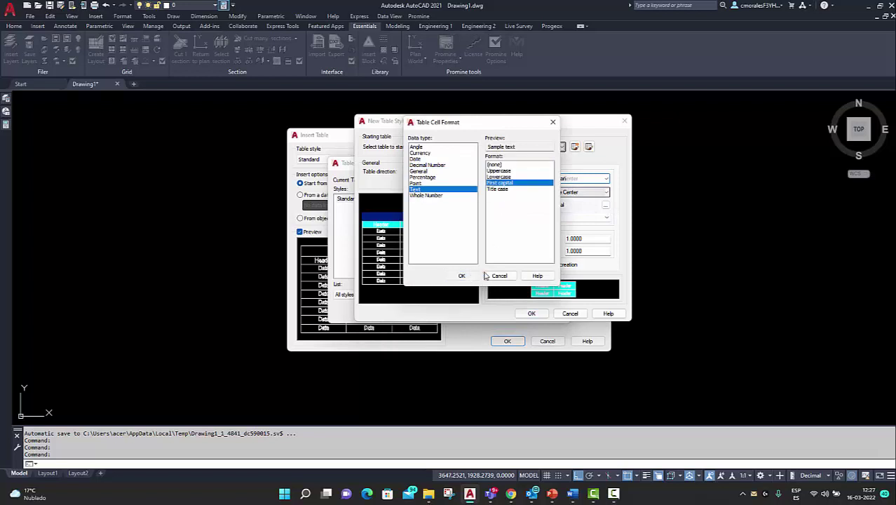
click(463, 275)
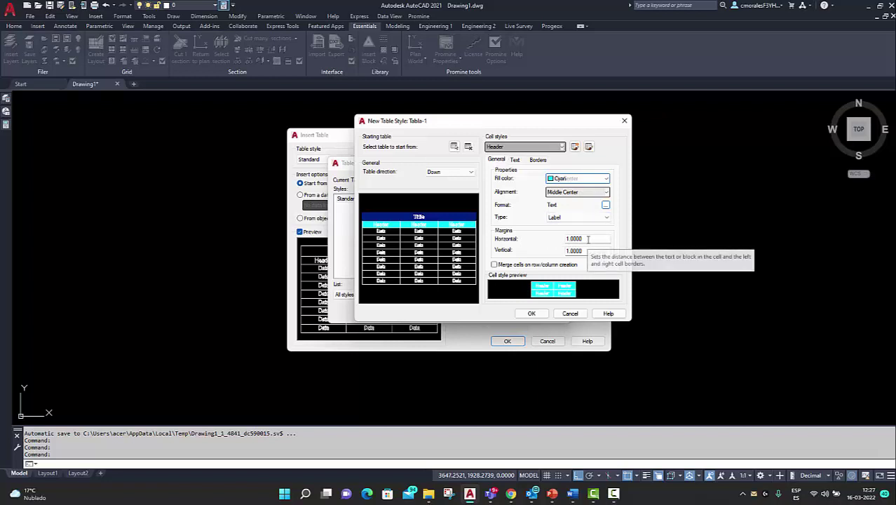
- Give header text height 4.5, colour 250 and the Tabla-Titulo text style
click(515, 160)
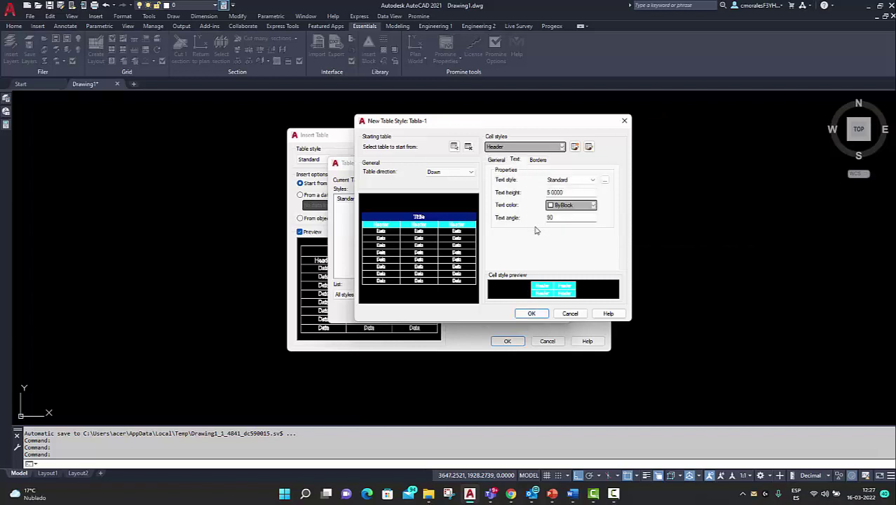
click(569, 192)
double_click(569, 192)
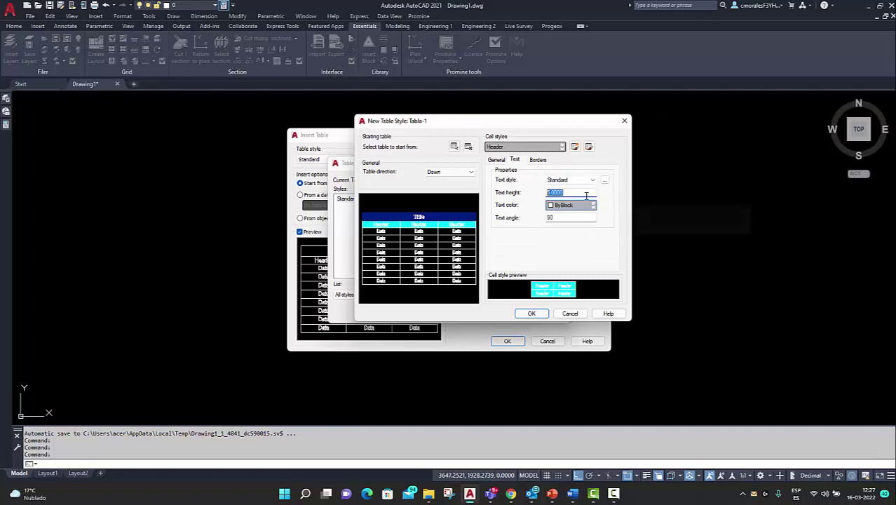
text(4.5)
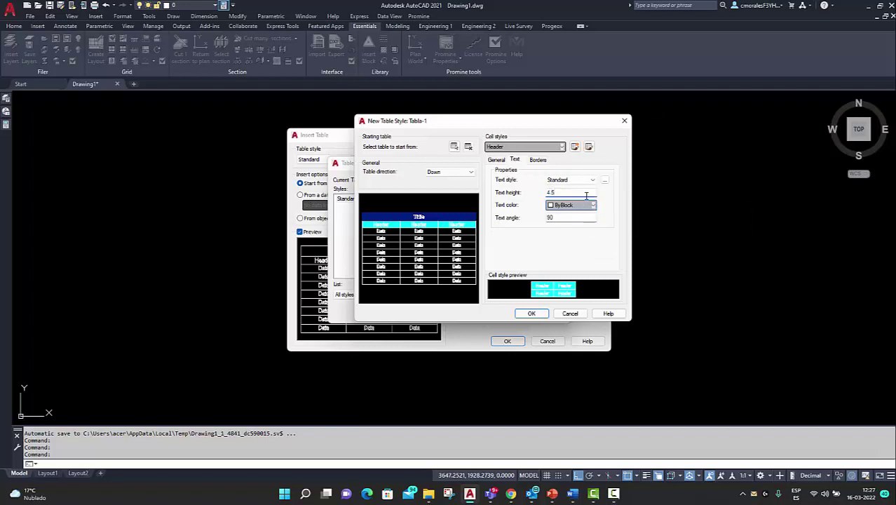
click(584, 204)
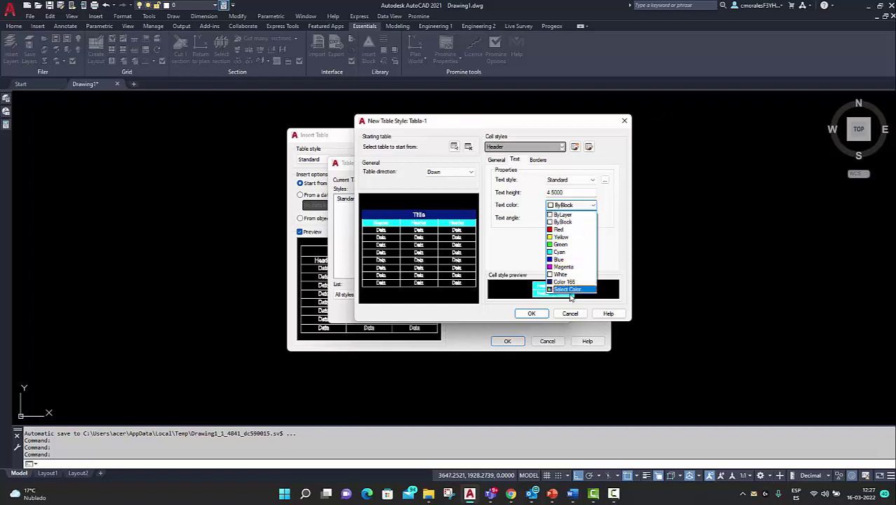
click(569, 289)
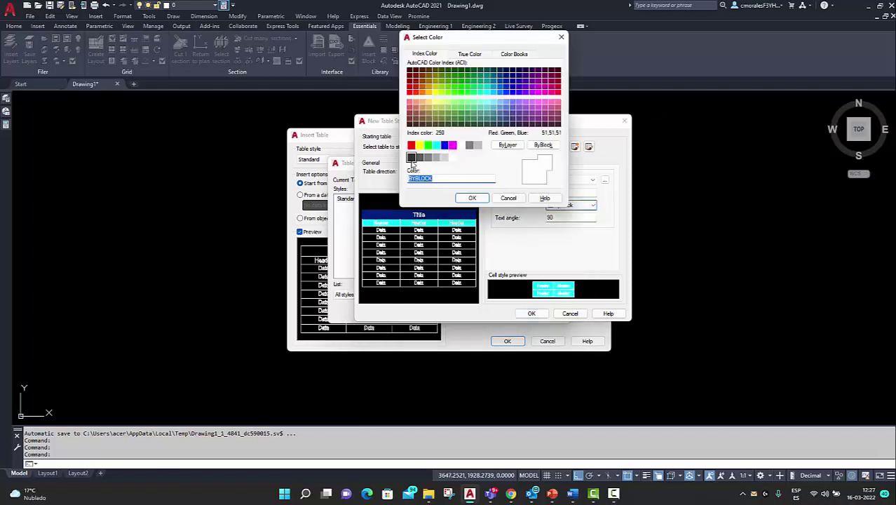
text(250)
click(474, 198)
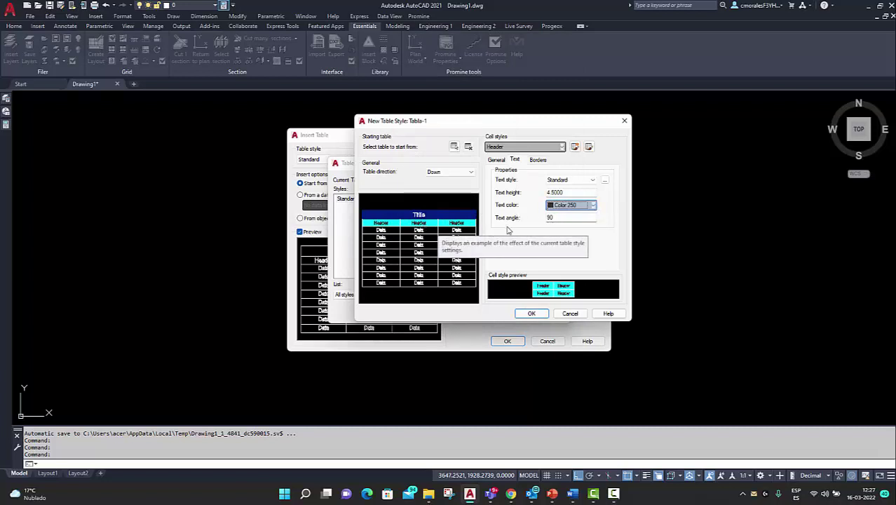
click(592, 180)
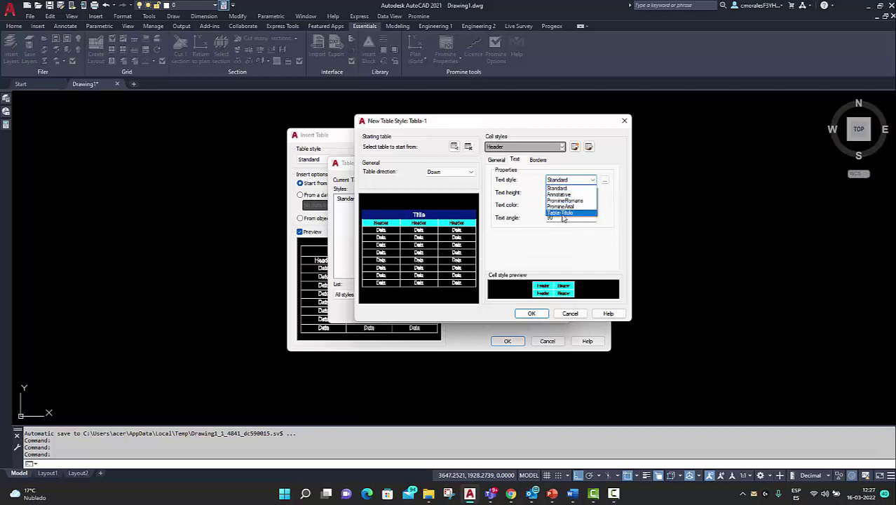
click(562, 214)
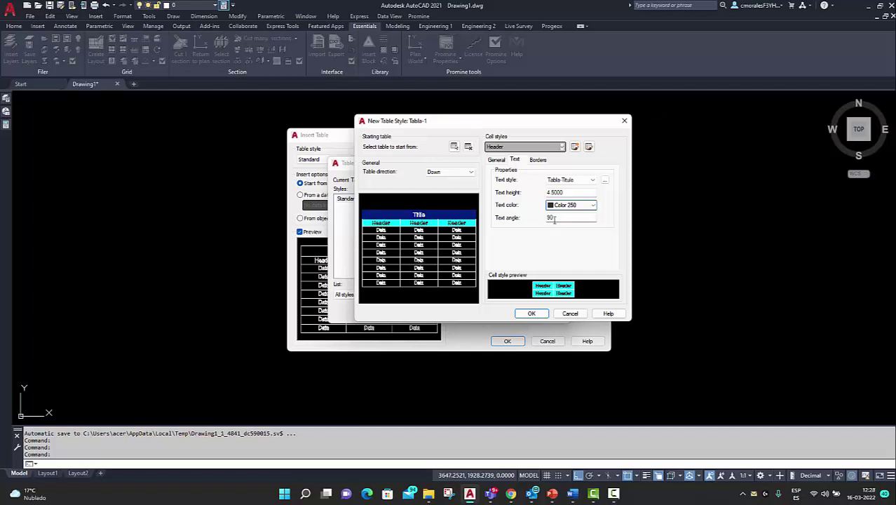
- Apply Cyan borders to every edge of the Header cells
click(537, 160)
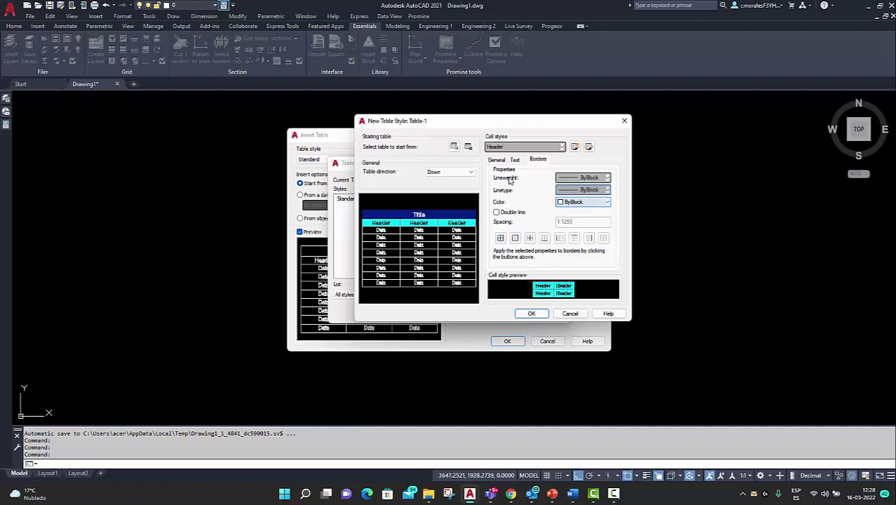
click(598, 203)
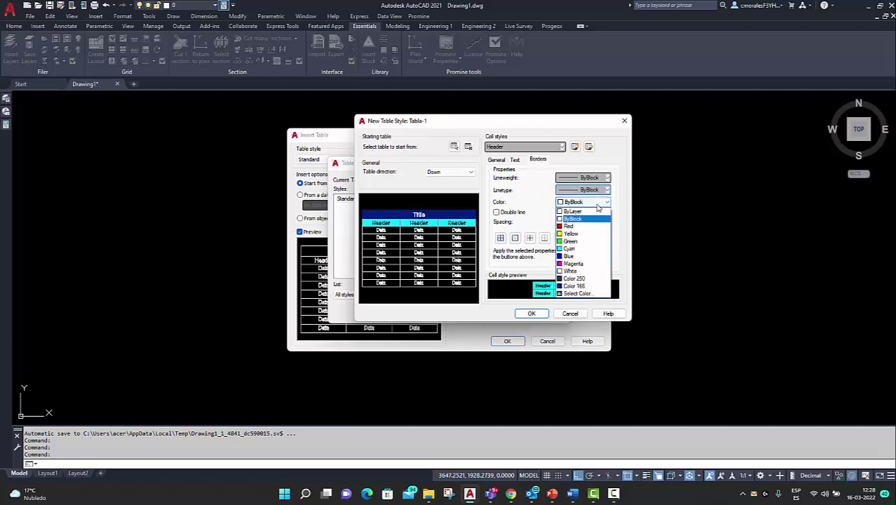
click(578, 254)
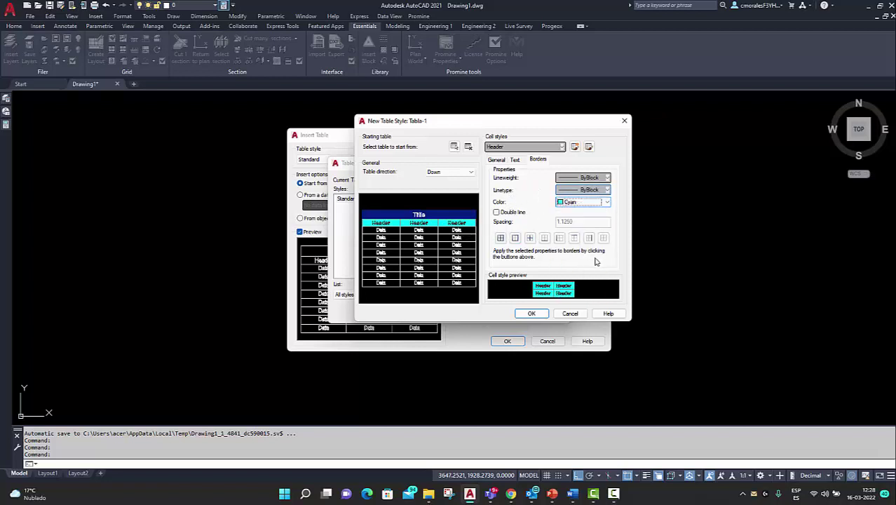
click(500, 238)
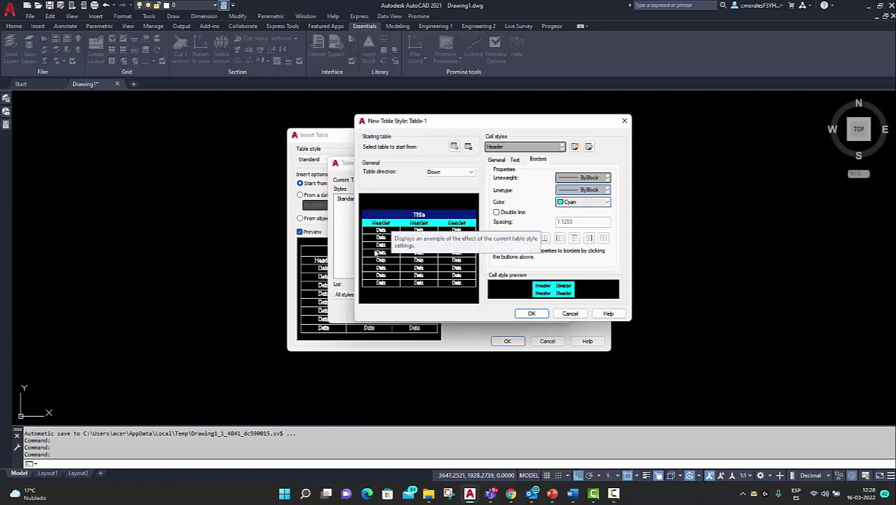
click(497, 161)
- Switch to the Data cell style, set margins to 1 and Bottom Center alignment
click(514, 149)
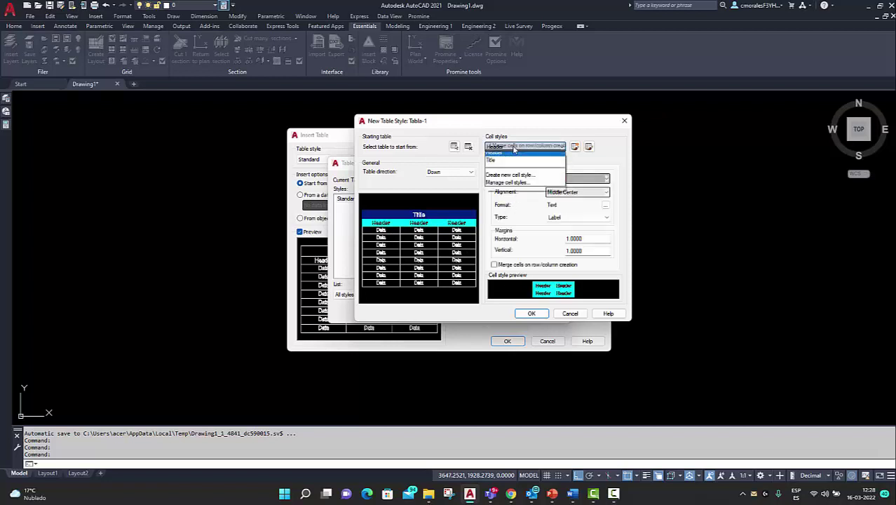
click(505, 152)
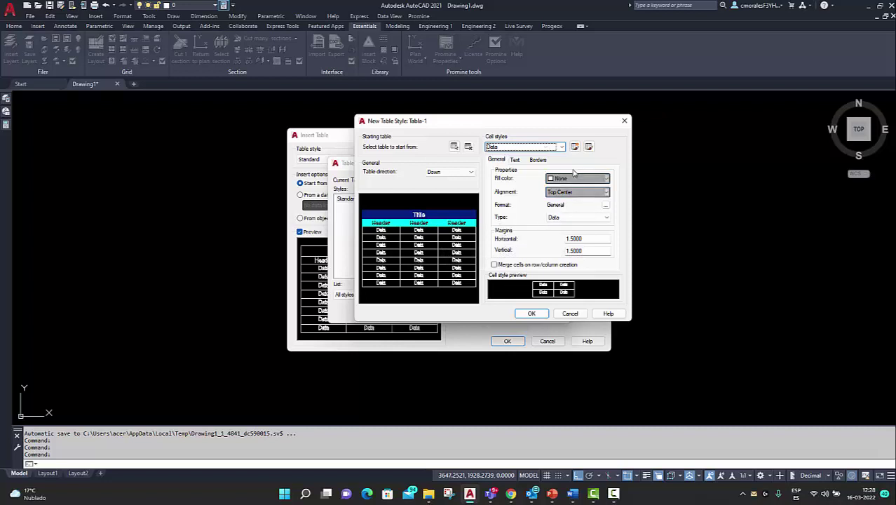
double_click(575, 239)
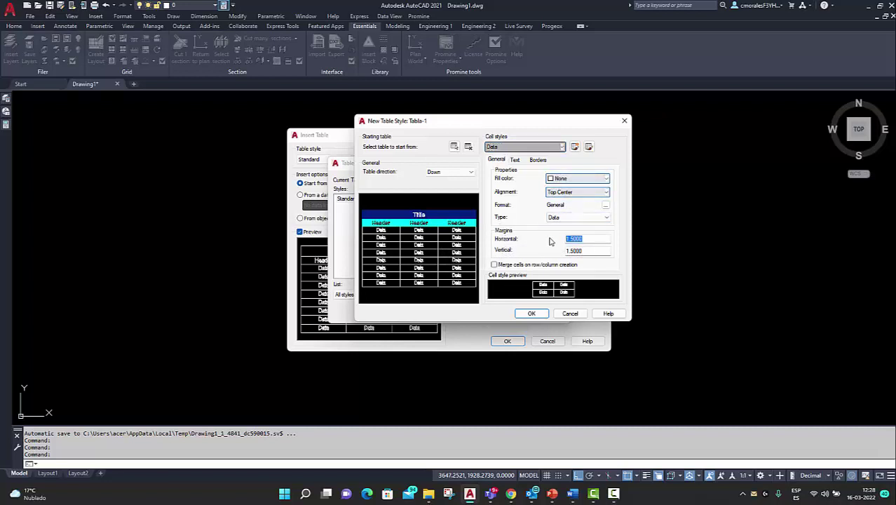
text(1)
double_click(591, 250)
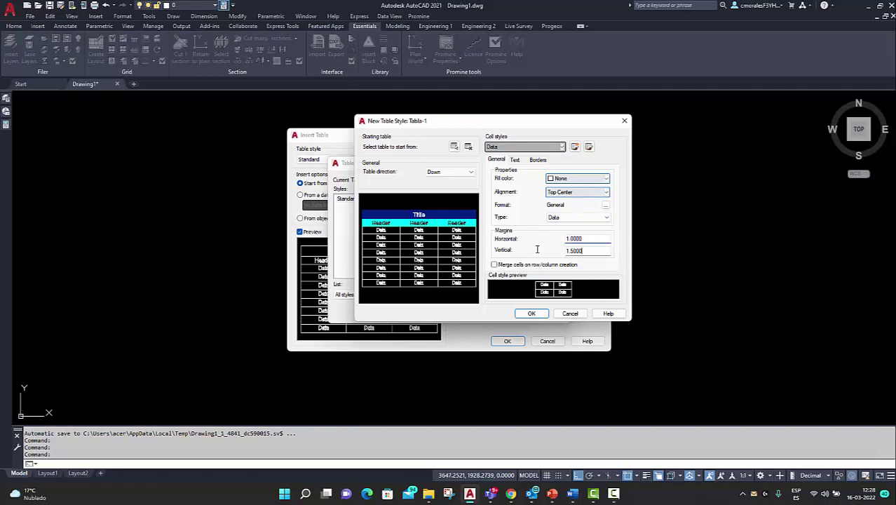
text(1)
click(568, 192)
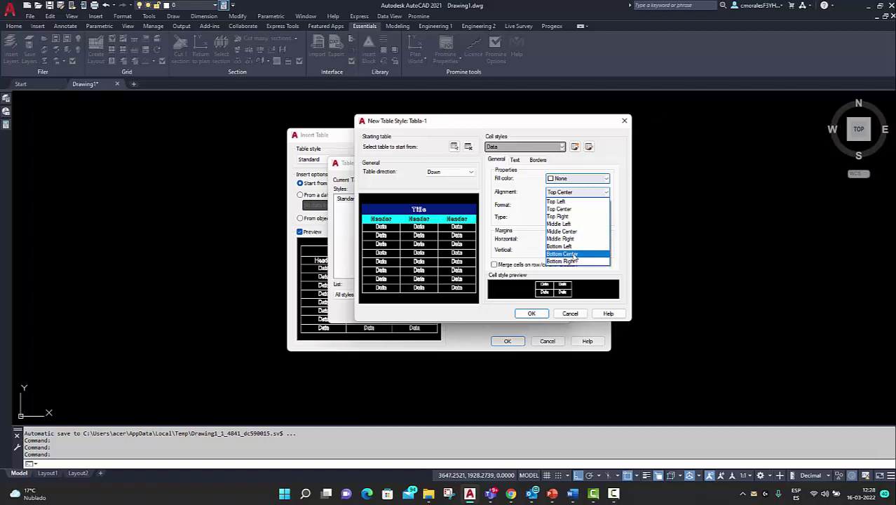
click(572, 254)
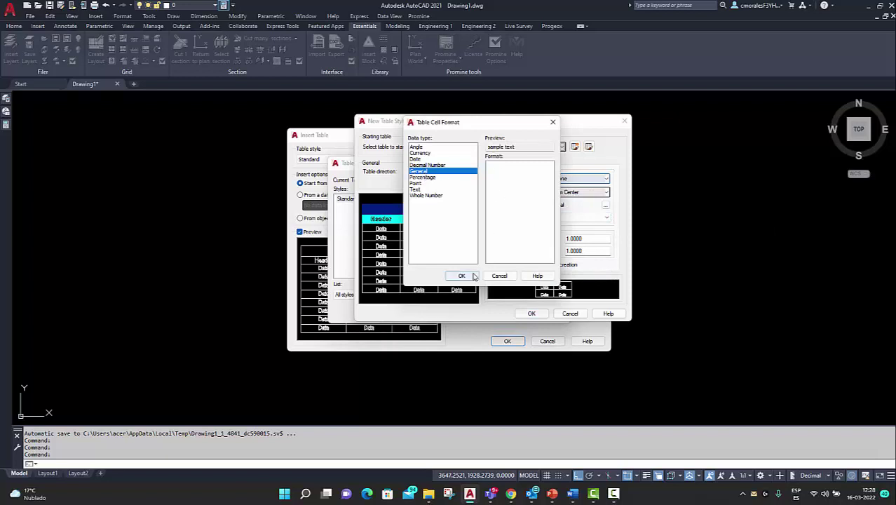
click(462, 276)
- Set the data cell text height to 4 with ByBlock colour
click(515, 160)
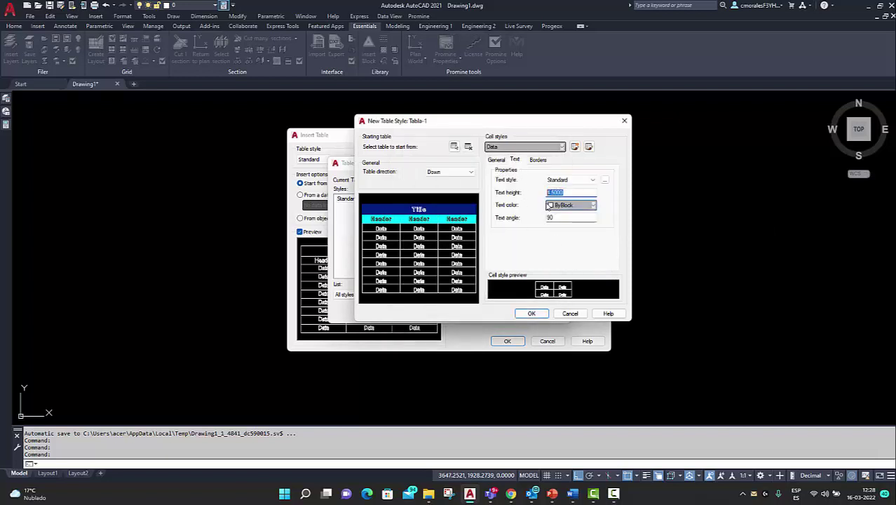
text(4)
click(570, 205)
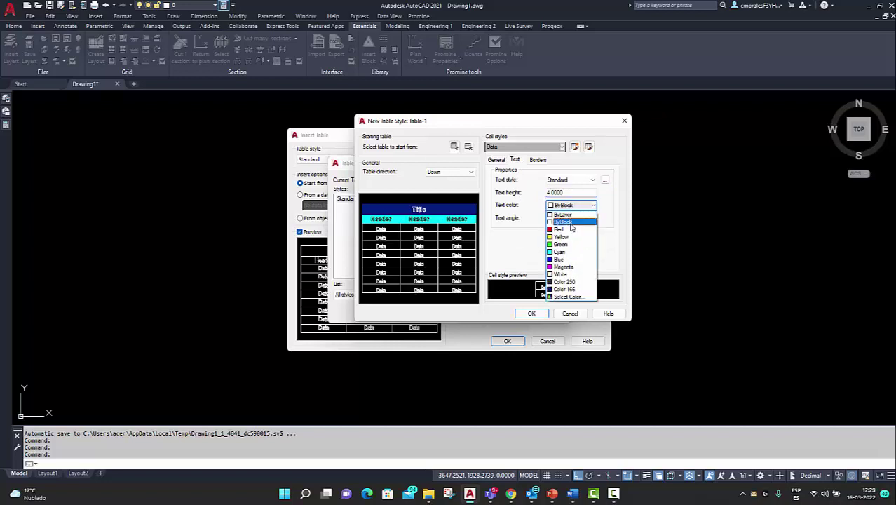
click(571, 223)
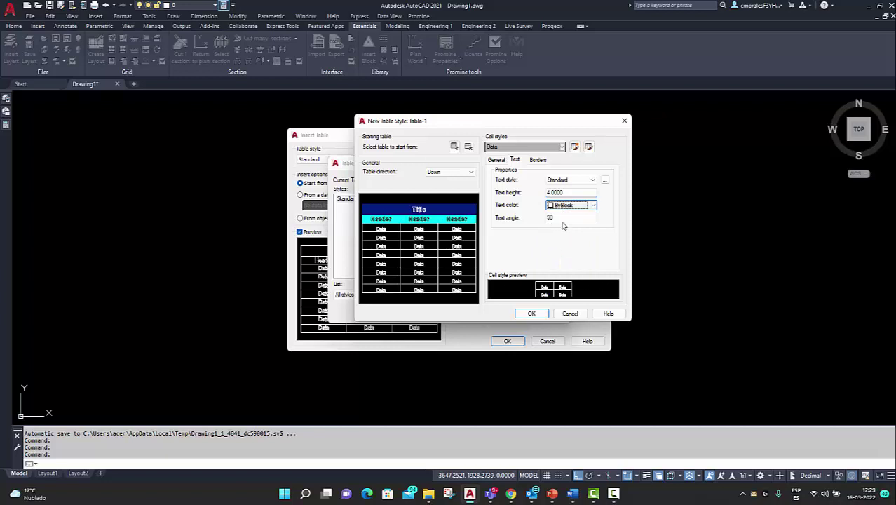
- On the Data cells' Borders tab, try out the border buttons
click(537, 160)
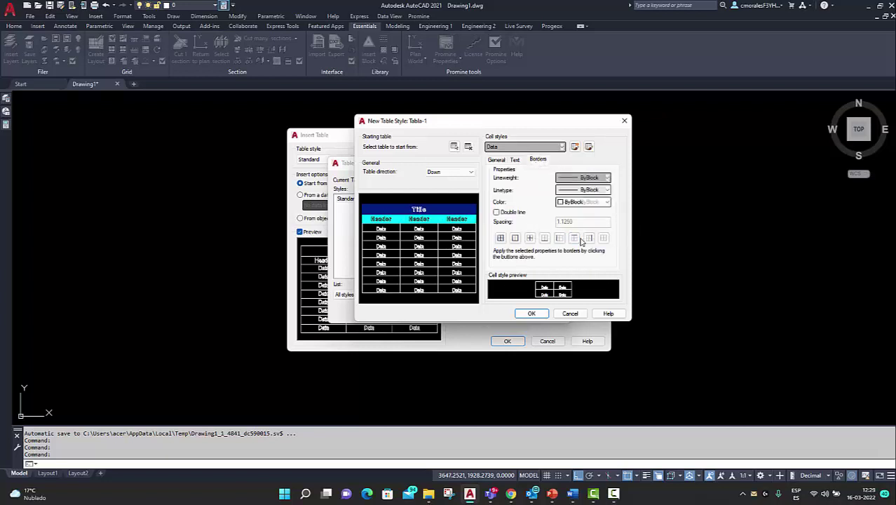
click(604, 239)
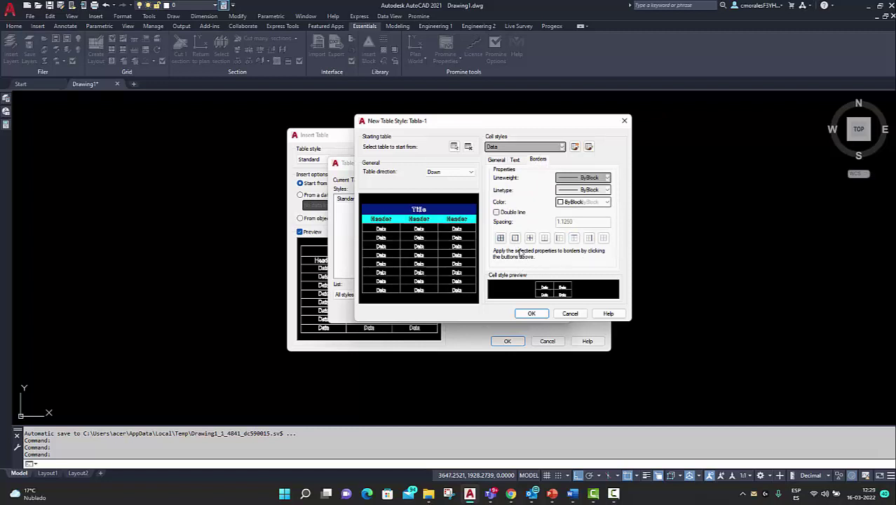
click(529, 238)
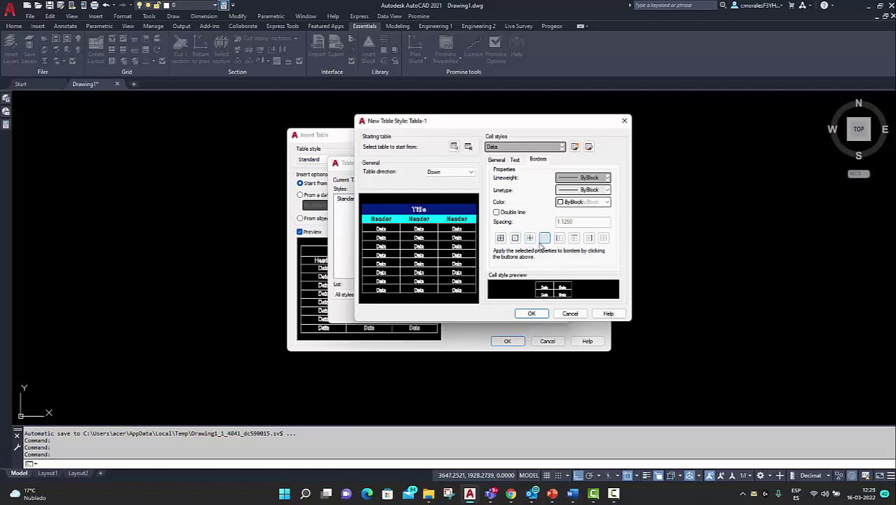
click(603, 238)
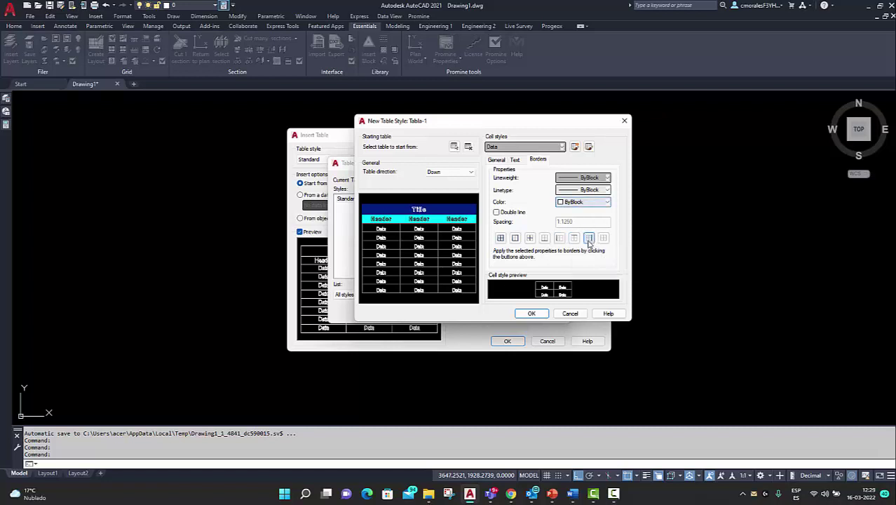
click(574, 240)
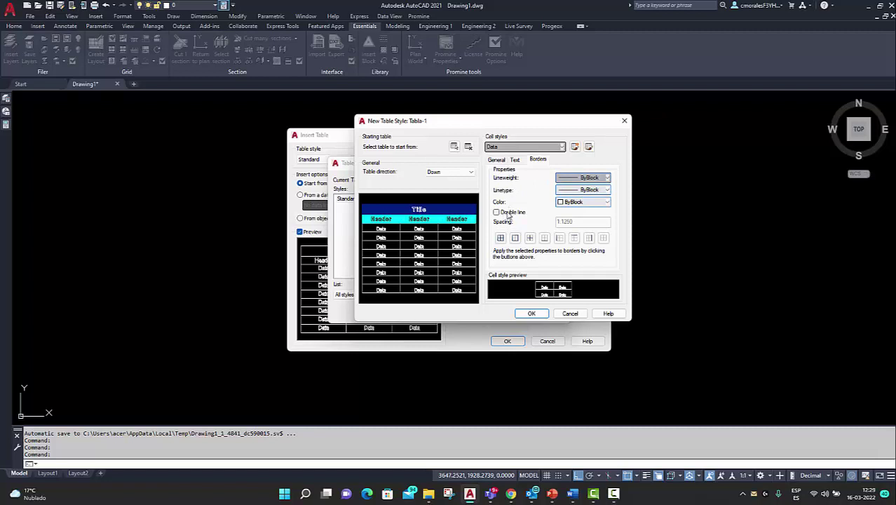
- Set the Data cell border colour to 251 and apply it to all borders
click(579, 203)
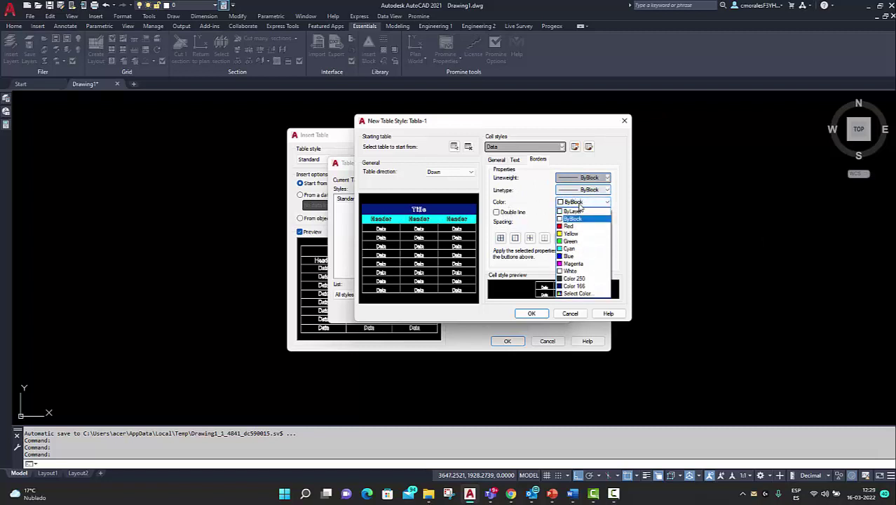
click(581, 293)
click(419, 157)
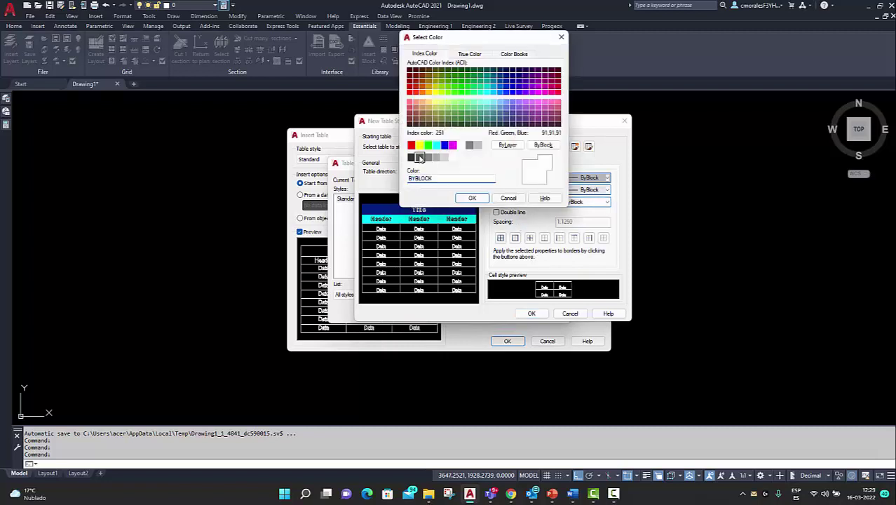
click(473, 199)
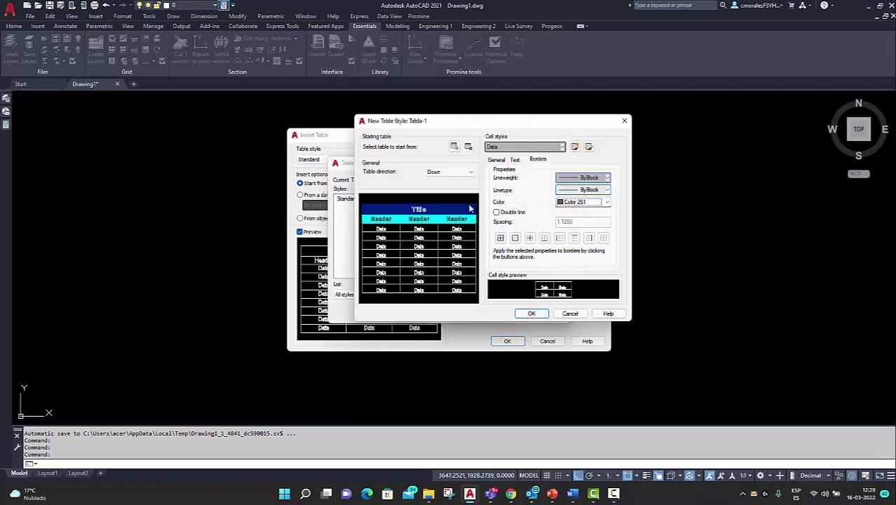
click(544, 237)
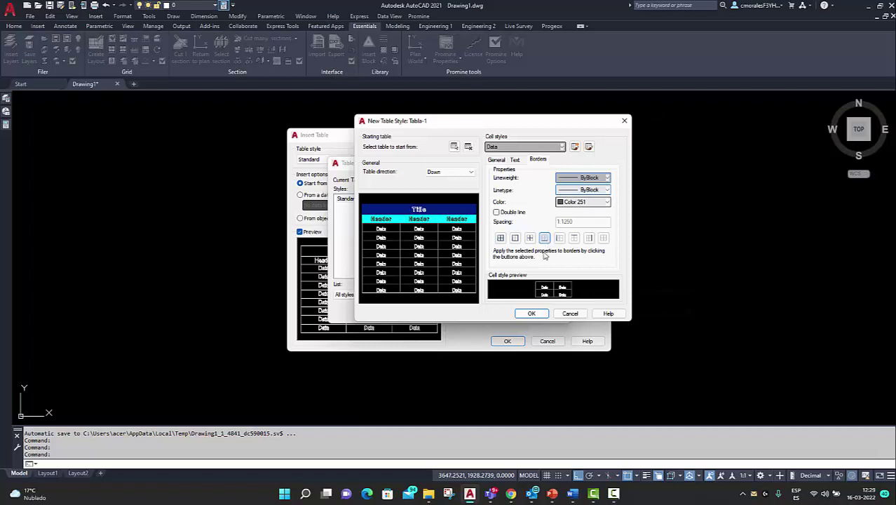
click(603, 238)
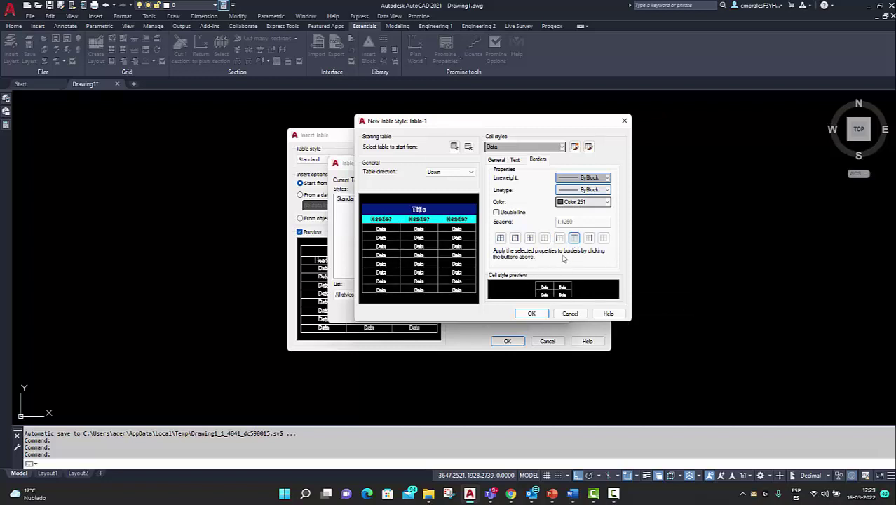
click(544, 237)
click(499, 237)
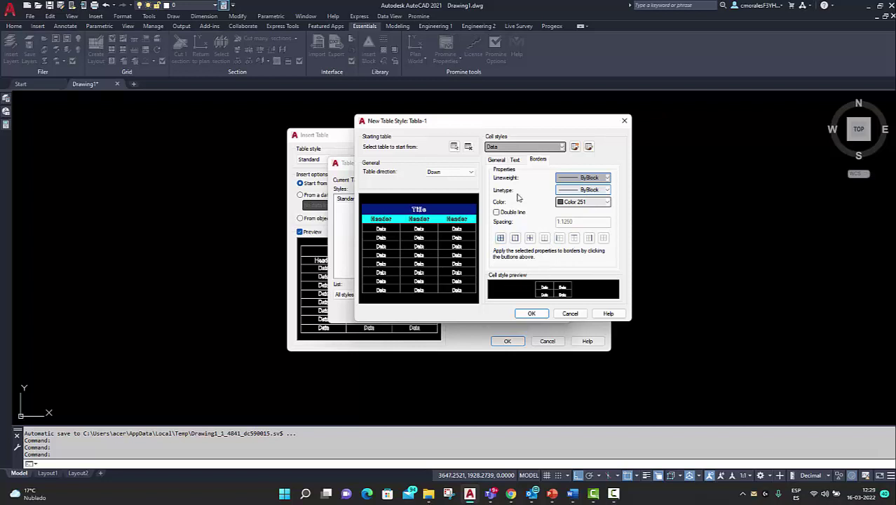
- Set the Data cells' text style to Tabla-Titulo and confirm the Tabla-1 style
click(515, 160)
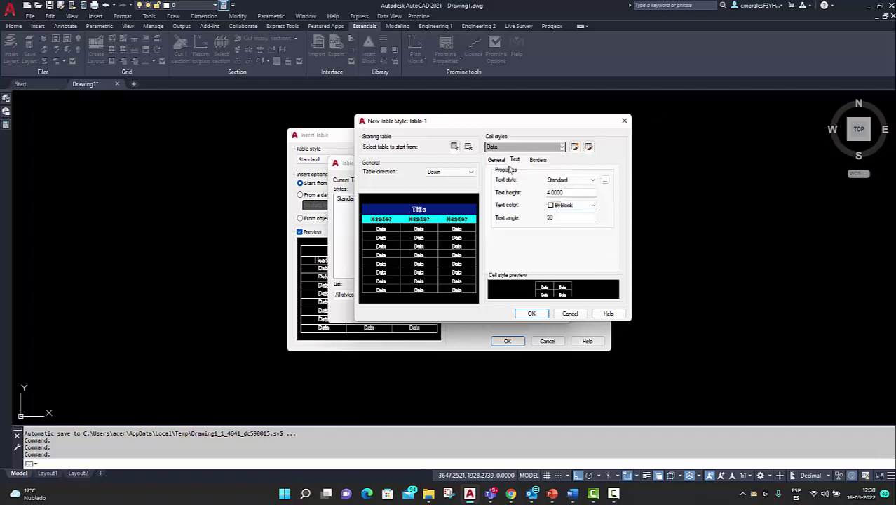
click(499, 161)
click(538, 161)
click(515, 160)
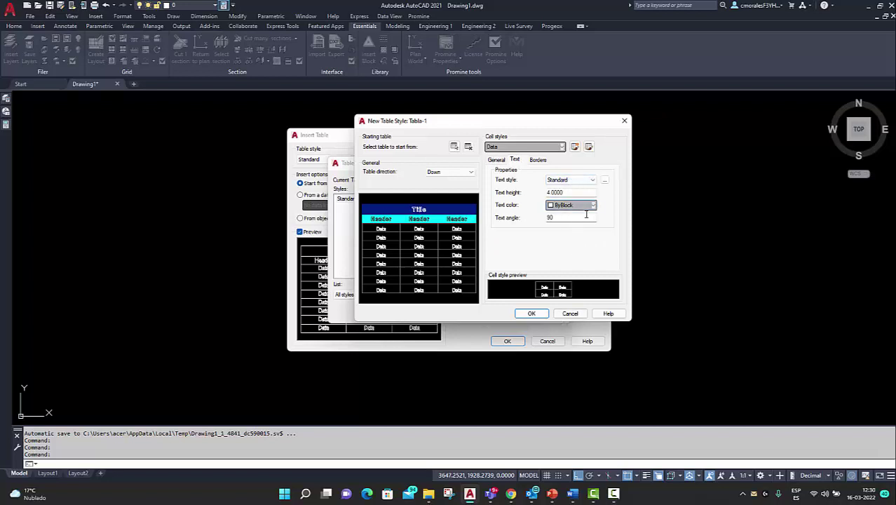
click(589, 180)
click(566, 212)
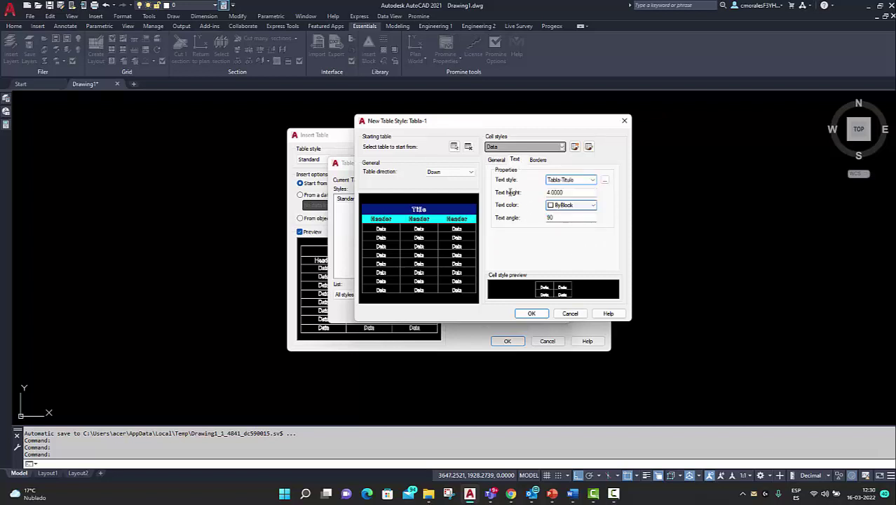
click(531, 313)
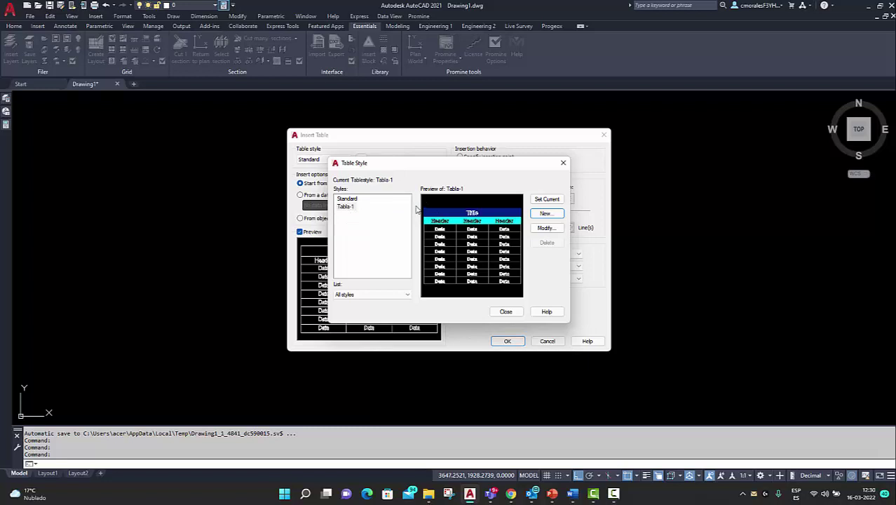
- Insert a Tabla-1 table by windowing it between two corner points
click(505, 311)
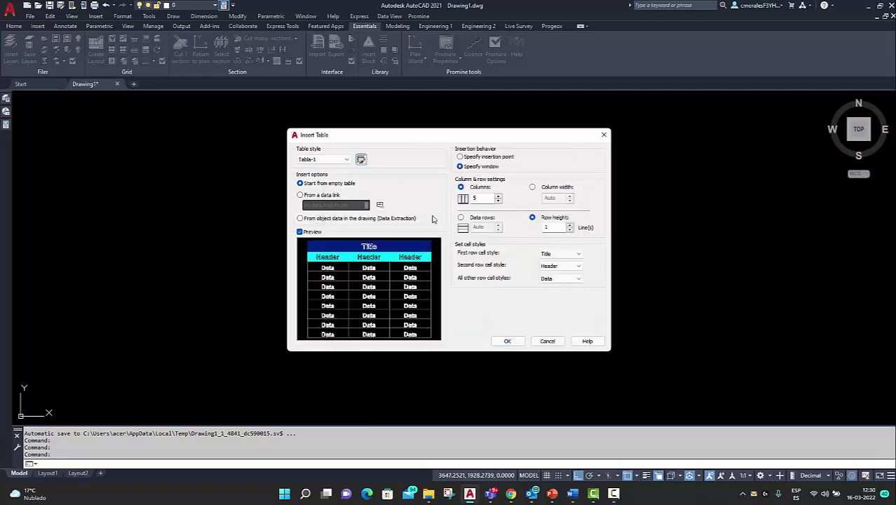
click(510, 343)
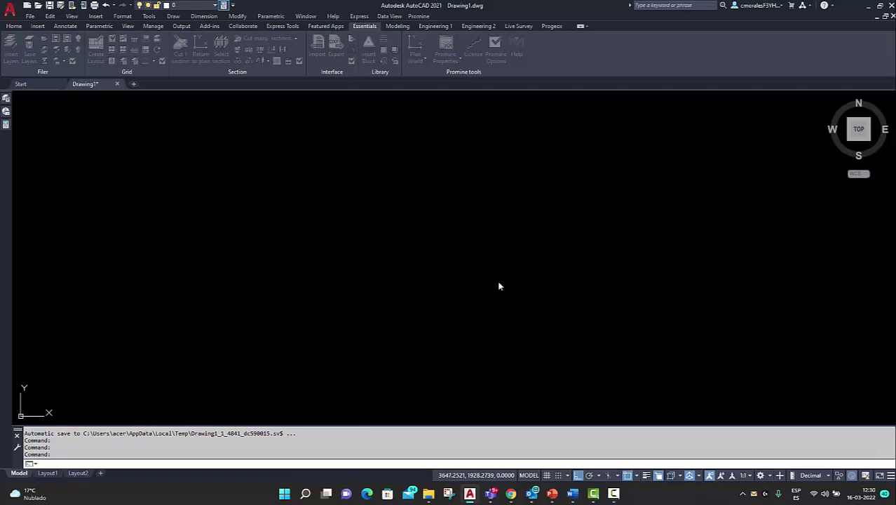
click(466, 204)
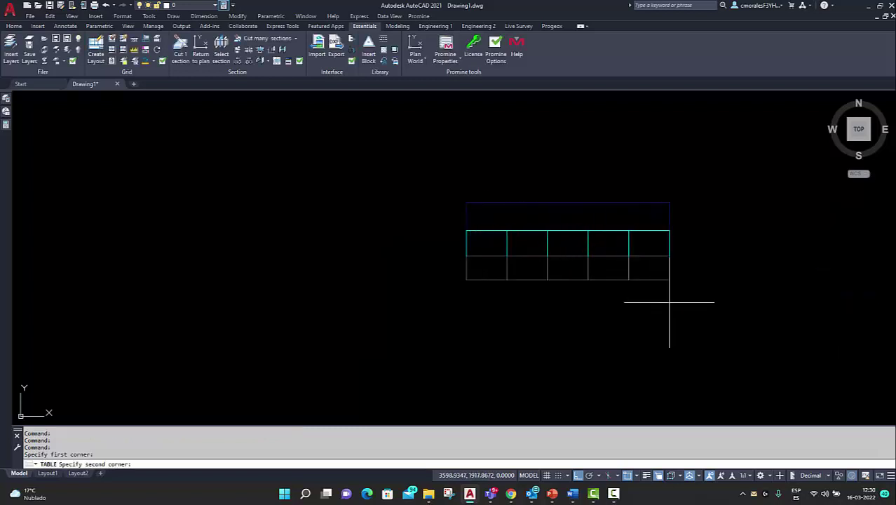
click(708, 309)
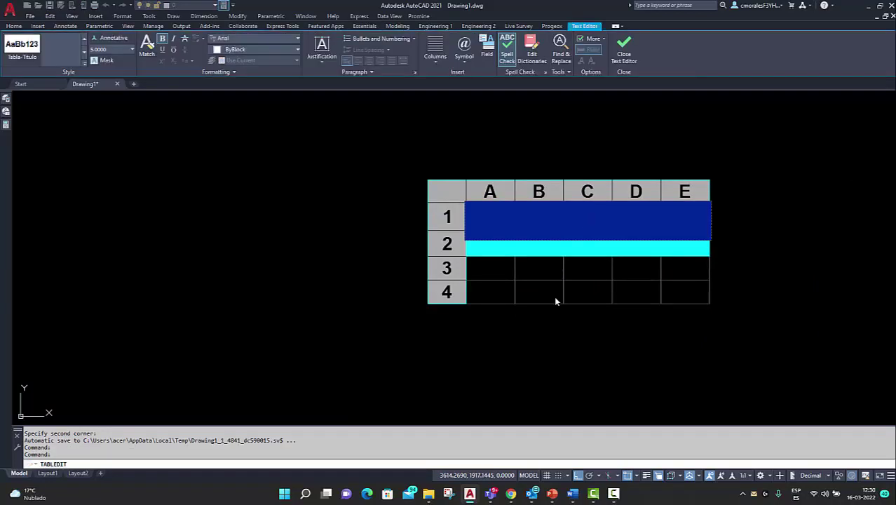
- Type the title 'Estilos de tablas' and delete the lowercase t of 'tablas'
text(Est)
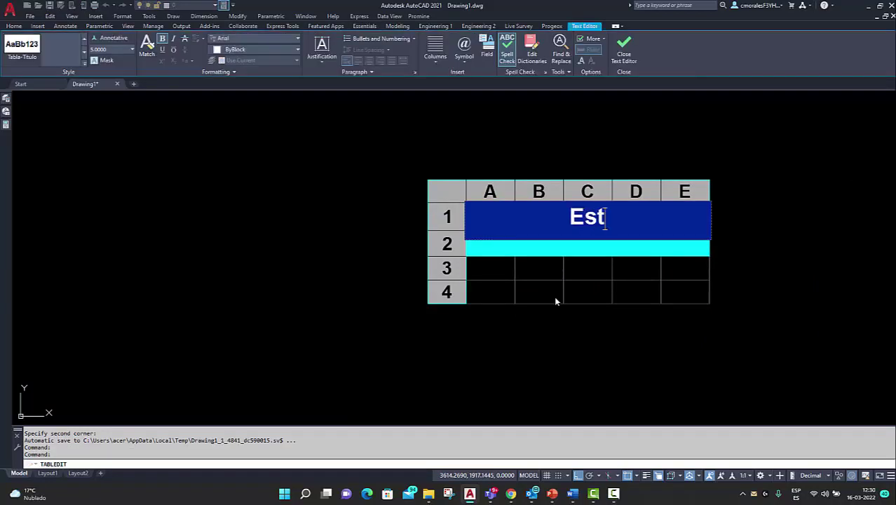
text(ilos de ta)
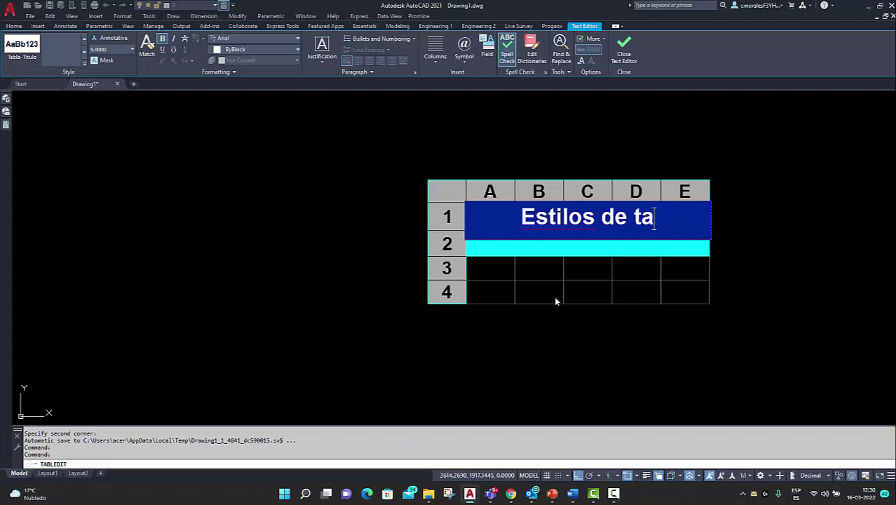
text(blas)
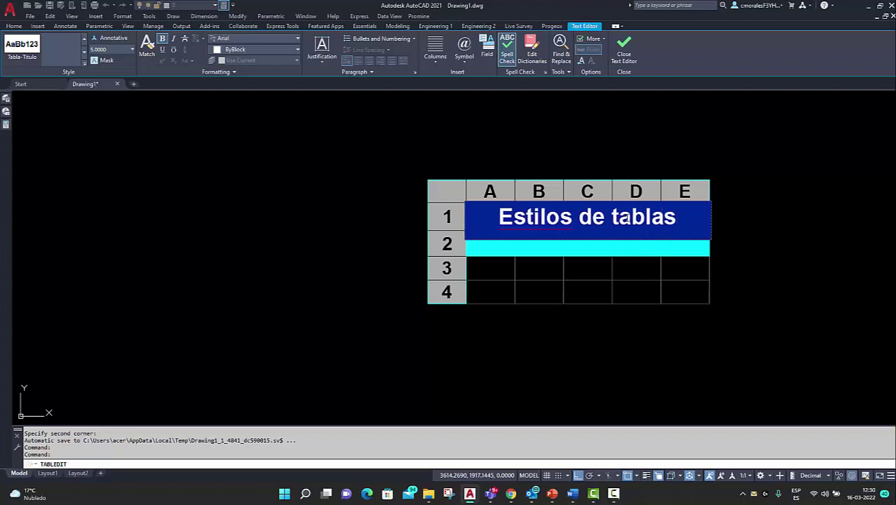
click(619, 217)
key(BackSpace)
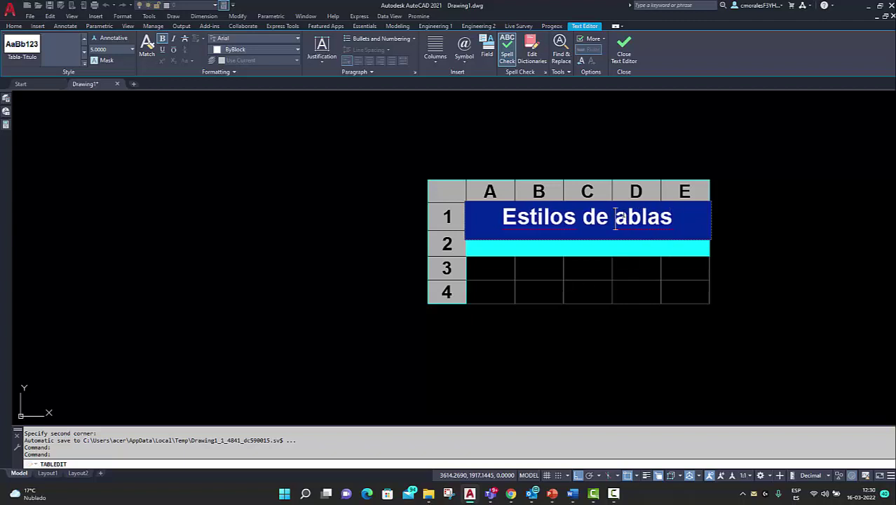
- Capitalize the title to 'Estilos de Tablas' and enter Nº in header cell A2
text(T)
click(571, 250)
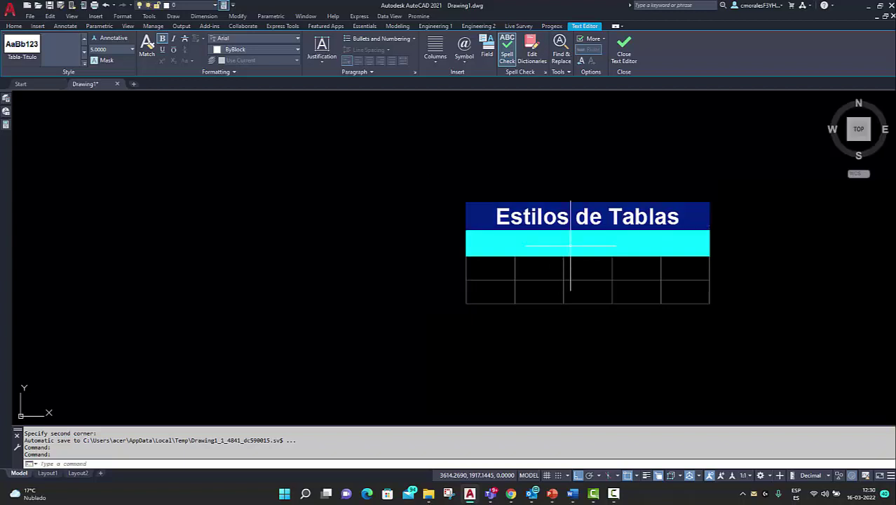
click(573, 245)
click(542, 244)
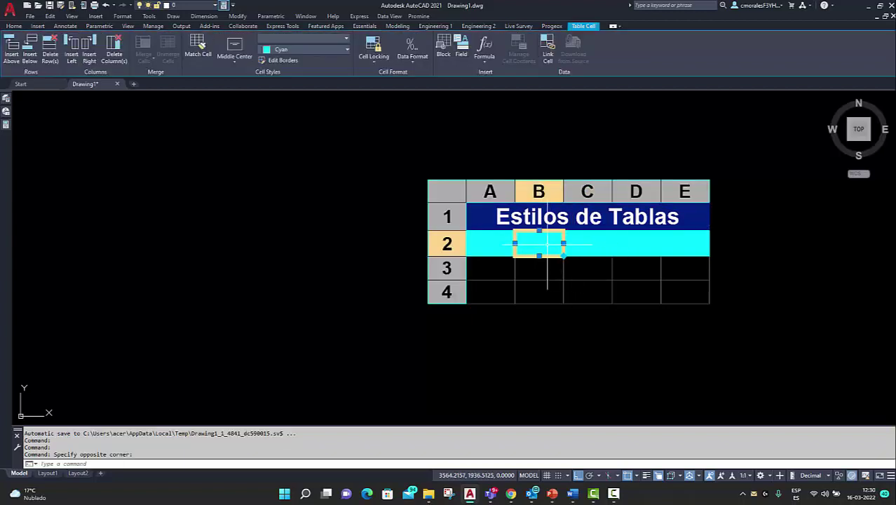
click(497, 245)
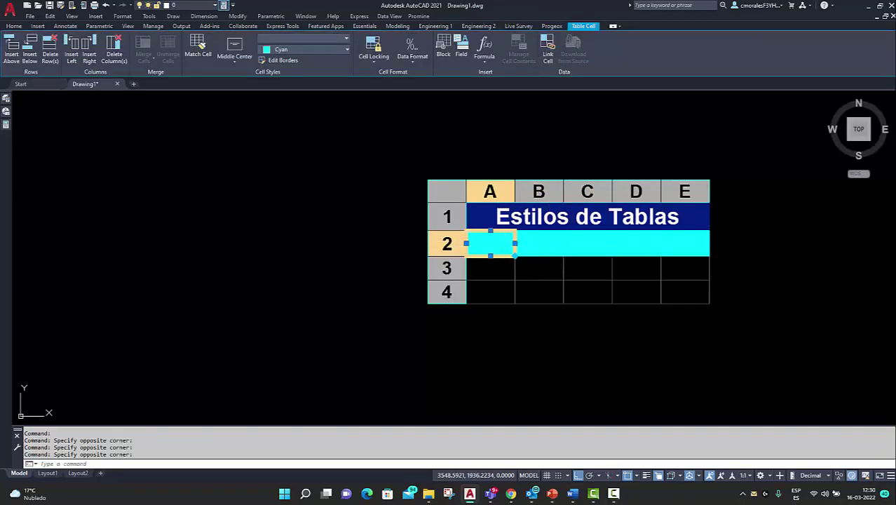
double_click(497, 244)
text(Nº)
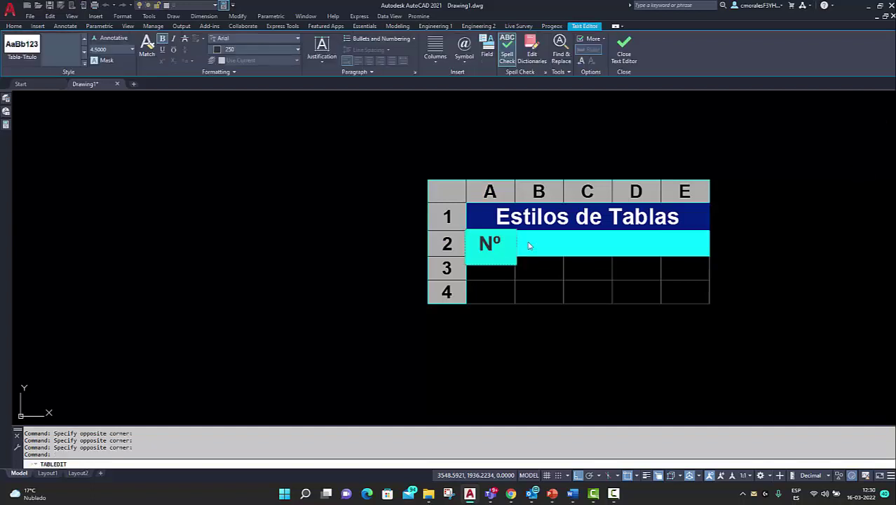
click(529, 245)
- Enter Fuente, Valor, Tiempo and Hora in header cells B2 through E2
click(538, 243)
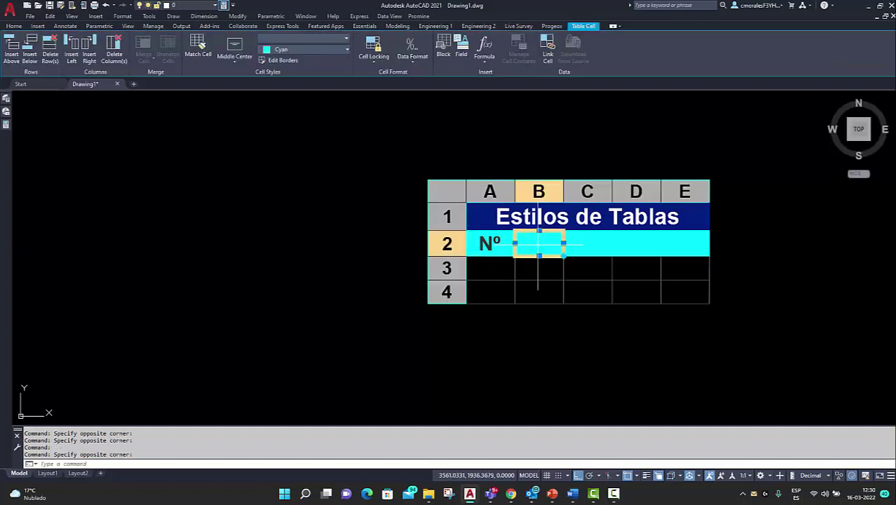
text(Fuent)
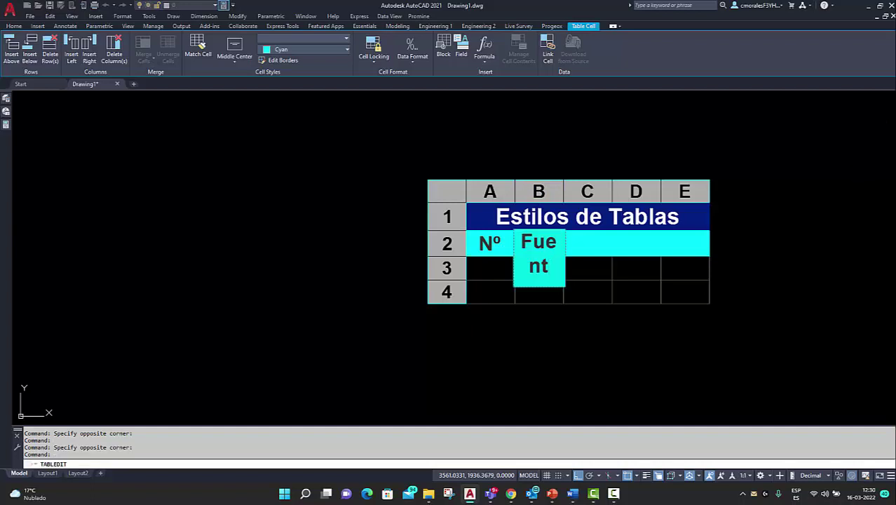
text(e)
click(588, 245)
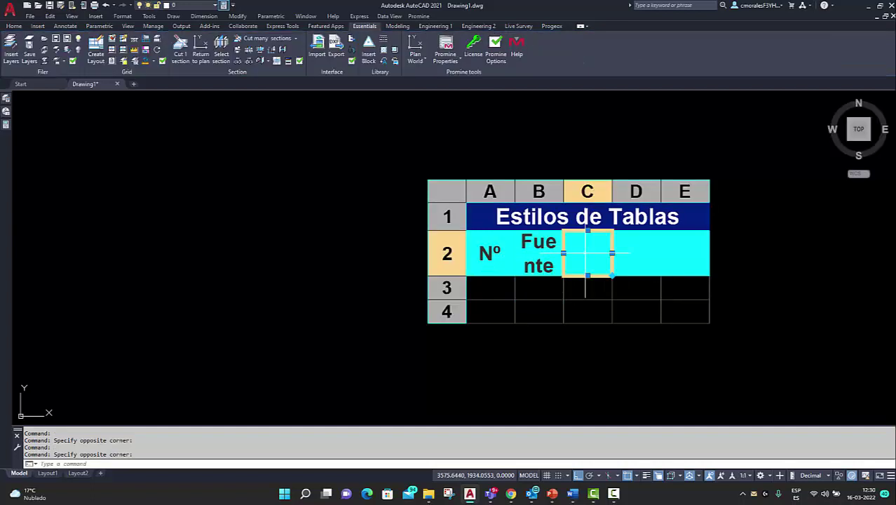
text(Valor)
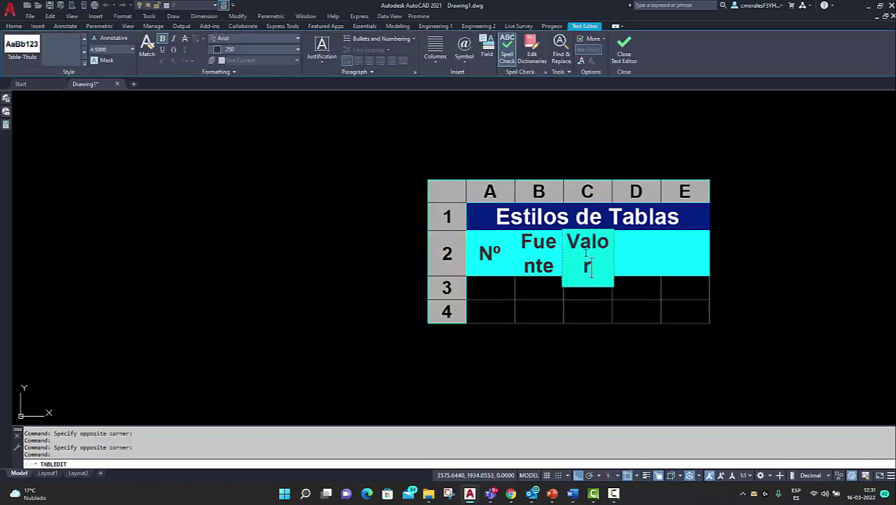
click(635, 254)
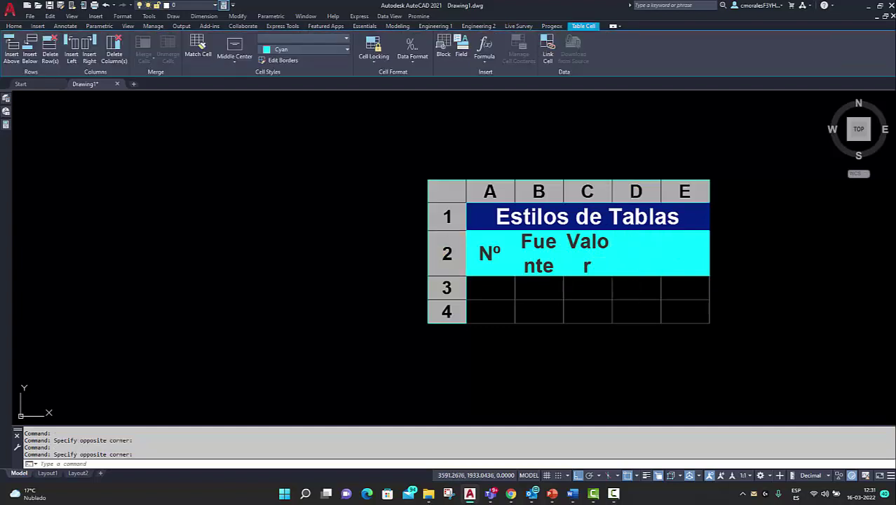
text(Tiempo)
double_click(686, 245)
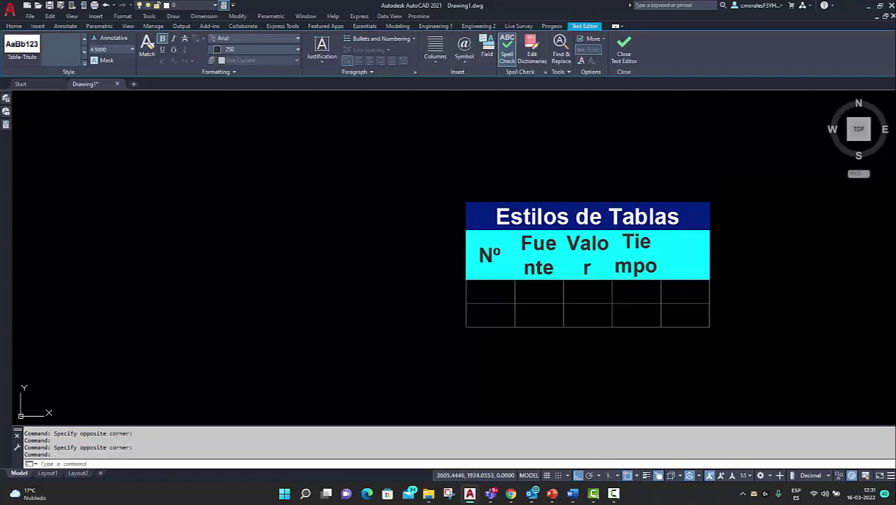
click(686, 250)
text(Hora)
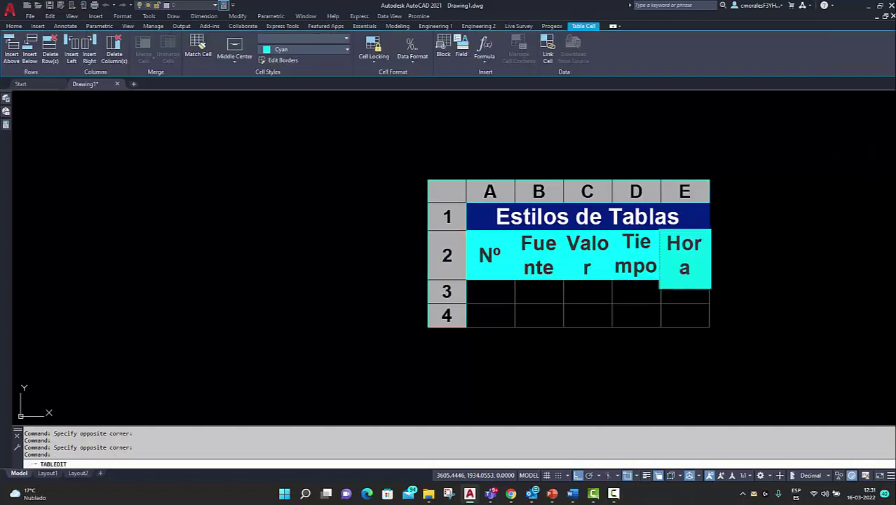
click(720, 379)
- Stretch the table's bottom-right grip rightward so each header label fits on one line
click(710, 325)
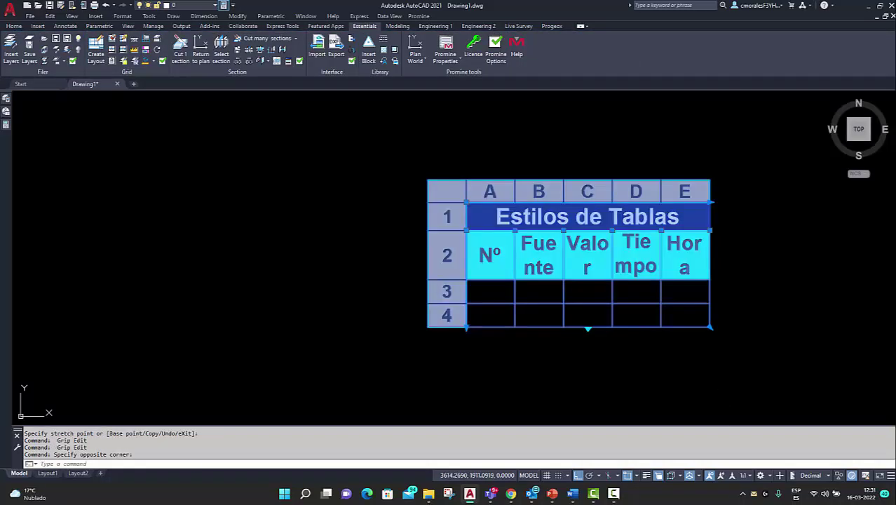
click(709, 326)
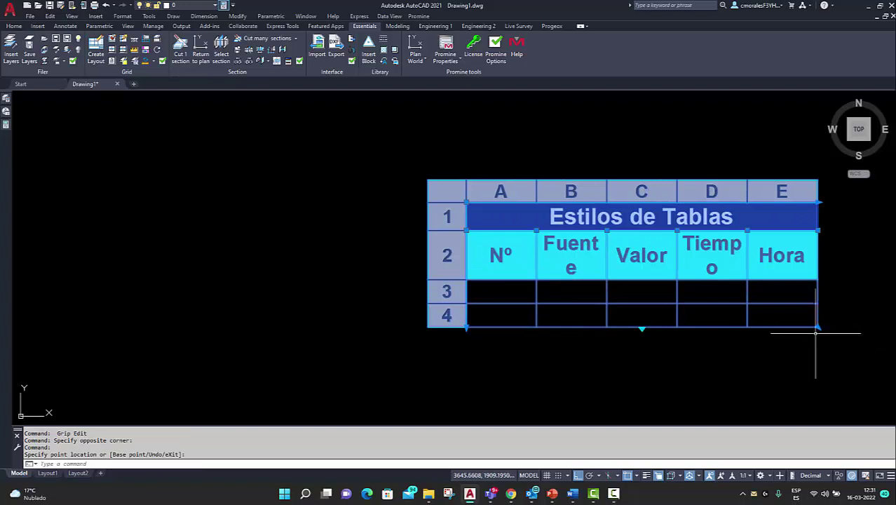
click(817, 327)
click(818, 326)
key(Escape)
scroll(594, 316, down, 2)
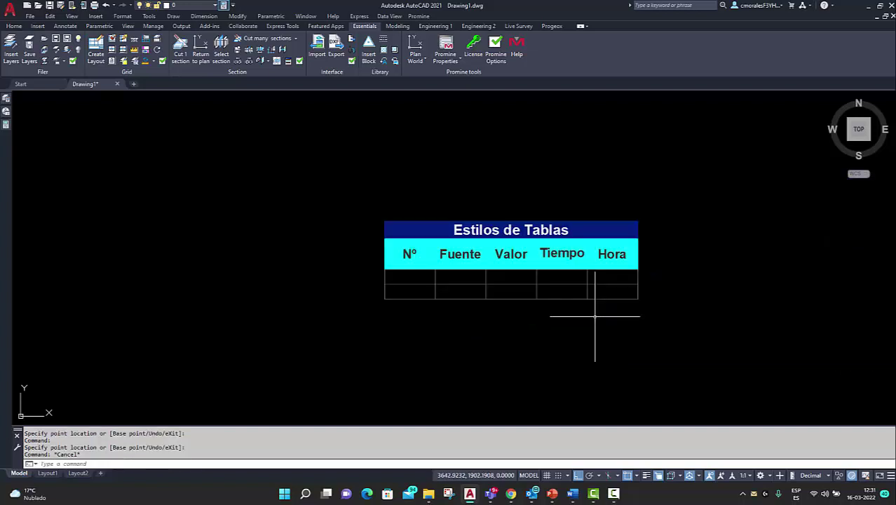